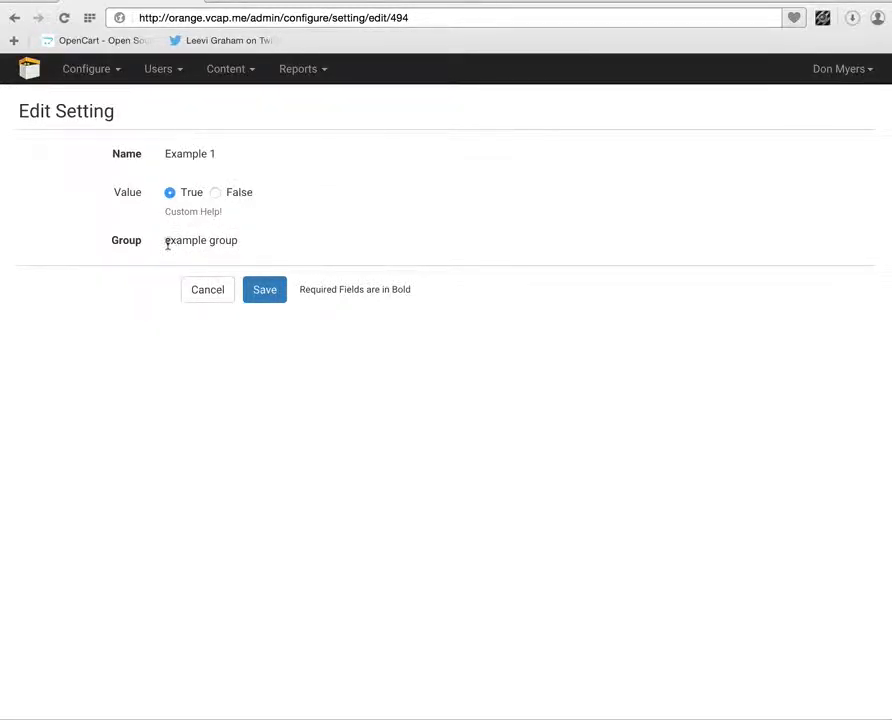
Examine the value, help text and group on the edit forms of Example 2 and Example 3, leaving each without saving.
{"action": "left_click", "coordinate": [204, 294]}
{"action": "left_click", "coordinate": [769, 226]}
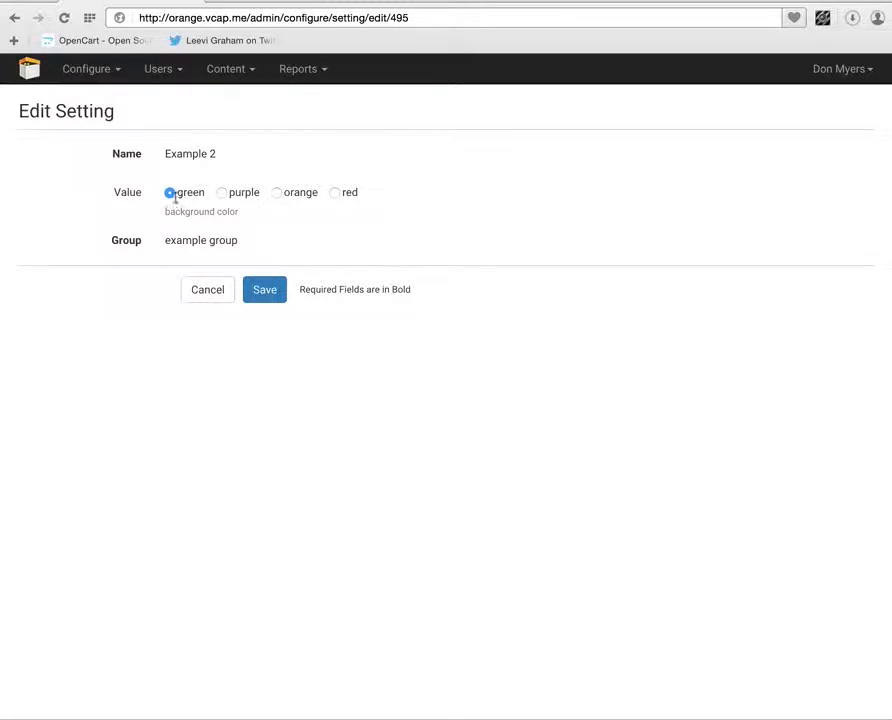
{"action": "left_click_drag", "start_coordinate": [171, 210], "coordinate": [244, 208]}
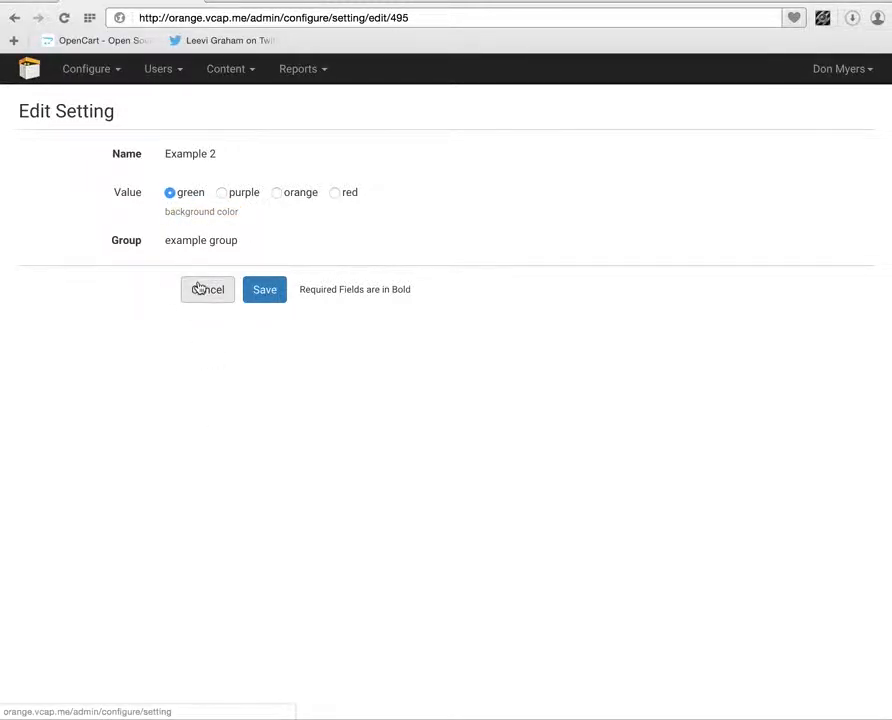
{"action": "left_click", "coordinate": [202, 290]}
{"action": "left_click", "coordinate": [773, 256]}
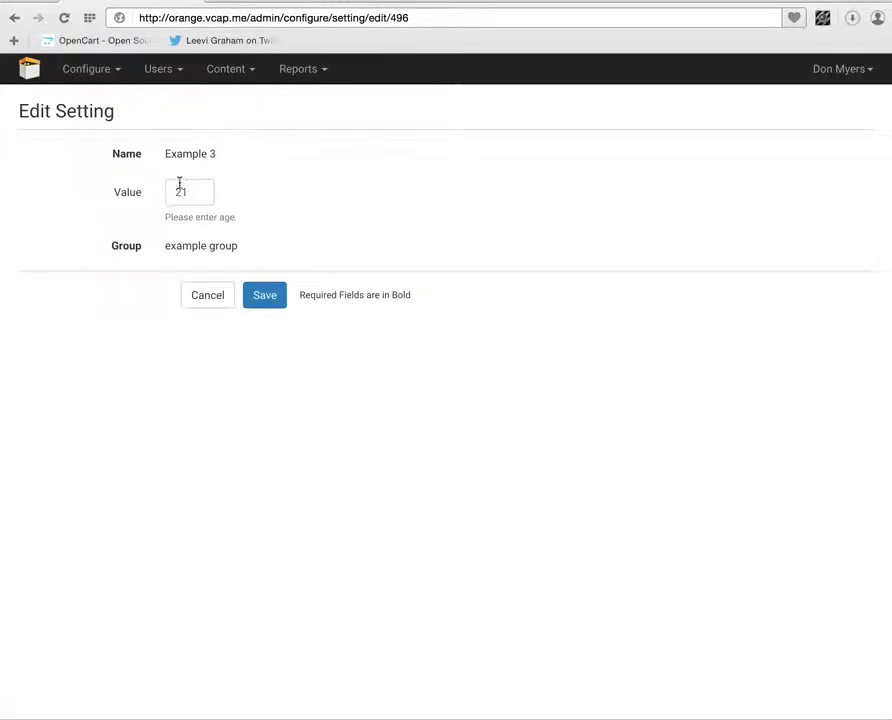
{"action": "left_click", "coordinate": [228, 296]}
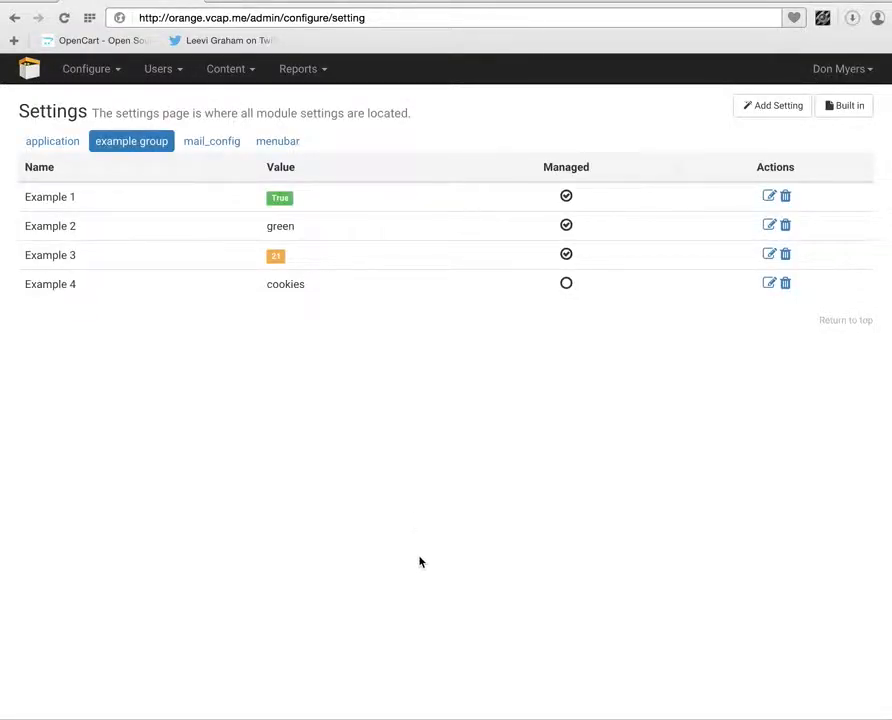
Compare the edit forms of the unmanaged Example 4 and the managed Example 3, leaving both without saving.
{"action": "left_click", "coordinate": [768, 284]}
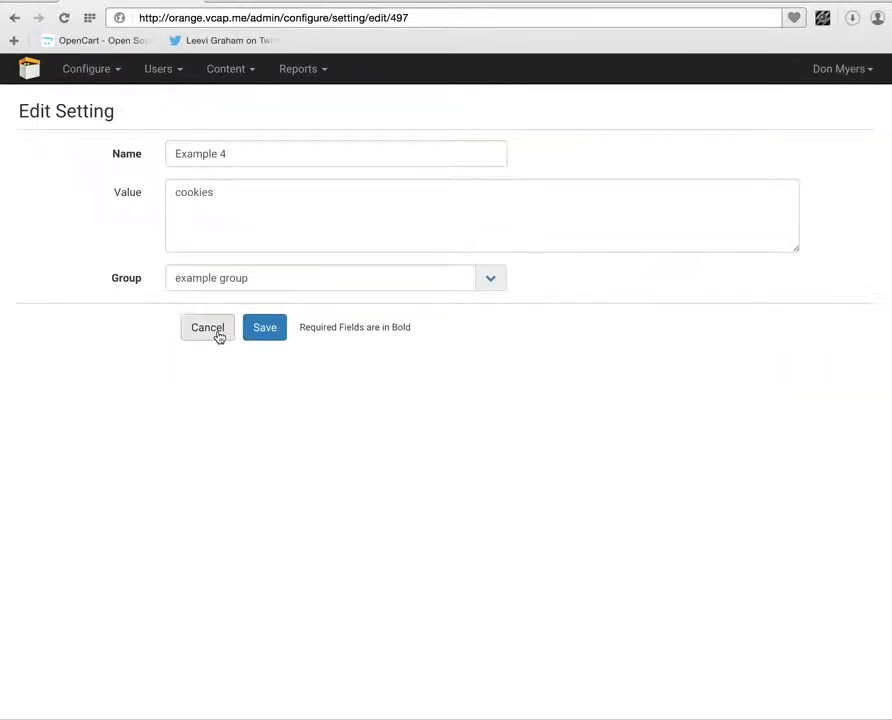
{"action": "left_click", "coordinate": [218, 336]}
{"action": "left_click", "coordinate": [772, 256]}
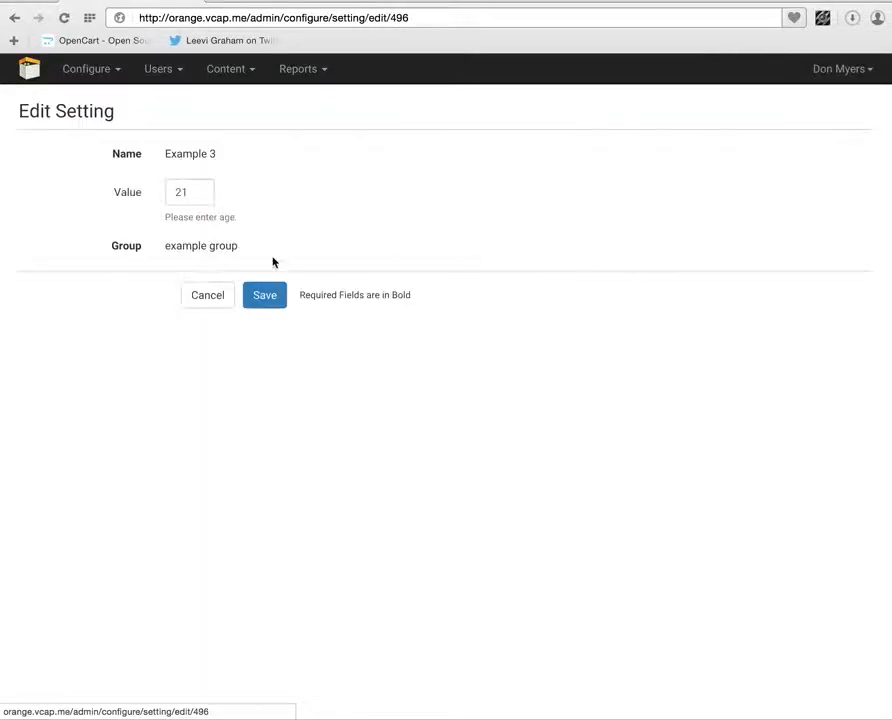
{"action": "left_click", "coordinate": [207, 295]}
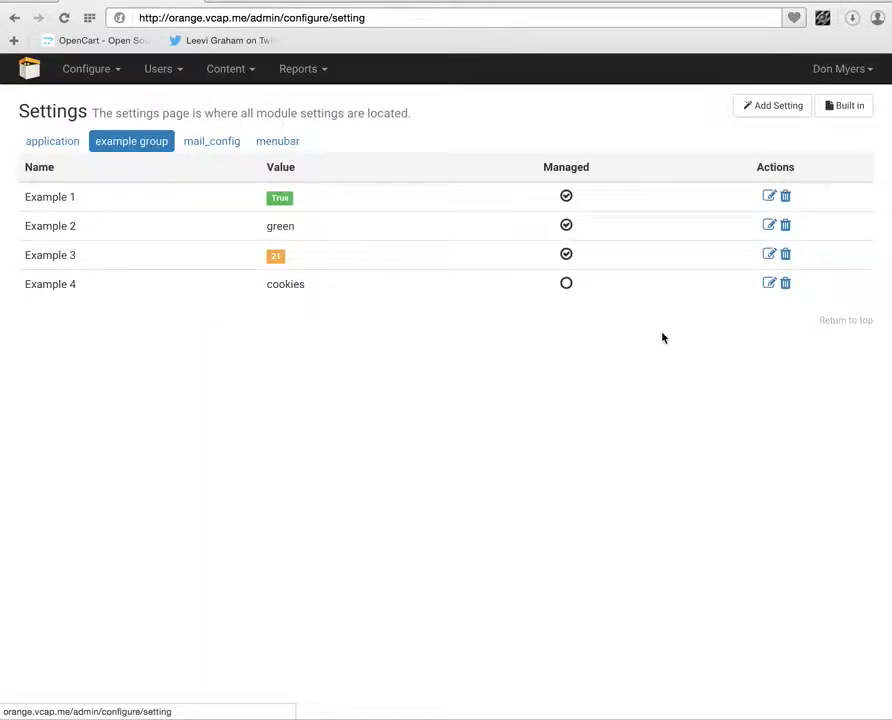
Try out a free-text group name in Example 4's Group field and clear the field.
{"action": "left_click", "coordinate": [768, 284]}
{"action": "left_click", "coordinate": [470, 286]}
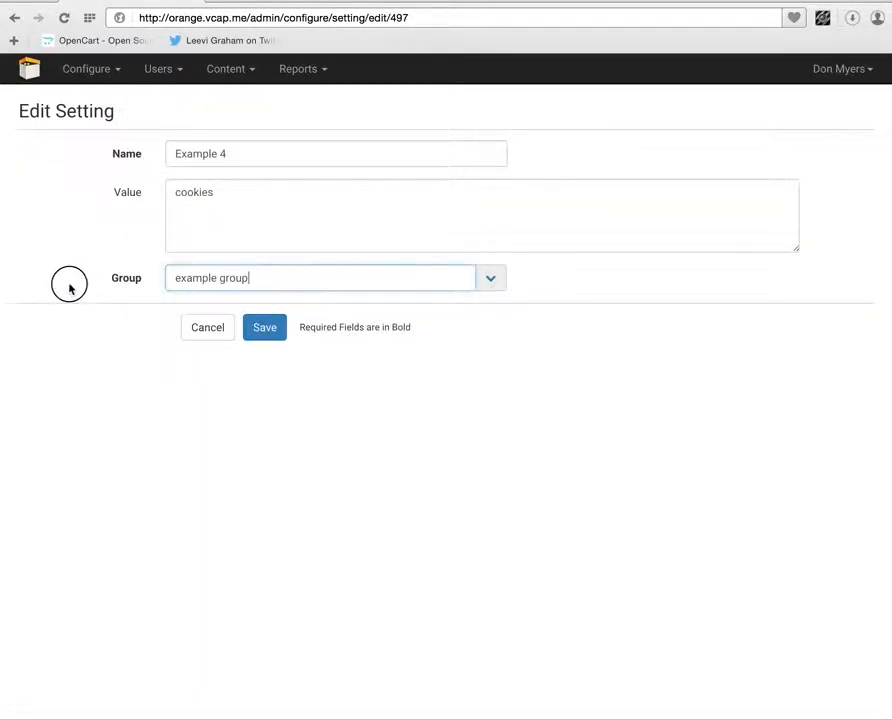
{"action": "key", "text": "super+a"}
{"action": "type", "text": "cookiklsdlksjd"}
{"action": "key", "text": "BackSpace"}
{"action": "key", "text": "BackSpace"}
{"action": "key", "text": "BackSpace"}
{"action": "key", "text": "BackSpace"}
{"action": "key", "text": "BackSpace"}
{"action": "key", "text": "BackSpace"}
{"action": "key", "text": "BackSpace"}
{"action": "key", "text": "BackSpace"}
{"action": "key", "text": "BackSpace"}
{"action": "key", "text": "BackSpace"}
{"action": "key", "text": "BackSpace"}
{"action": "key", "text": "BackSpace"}
{"action": "key", "text": "BackSpace"}
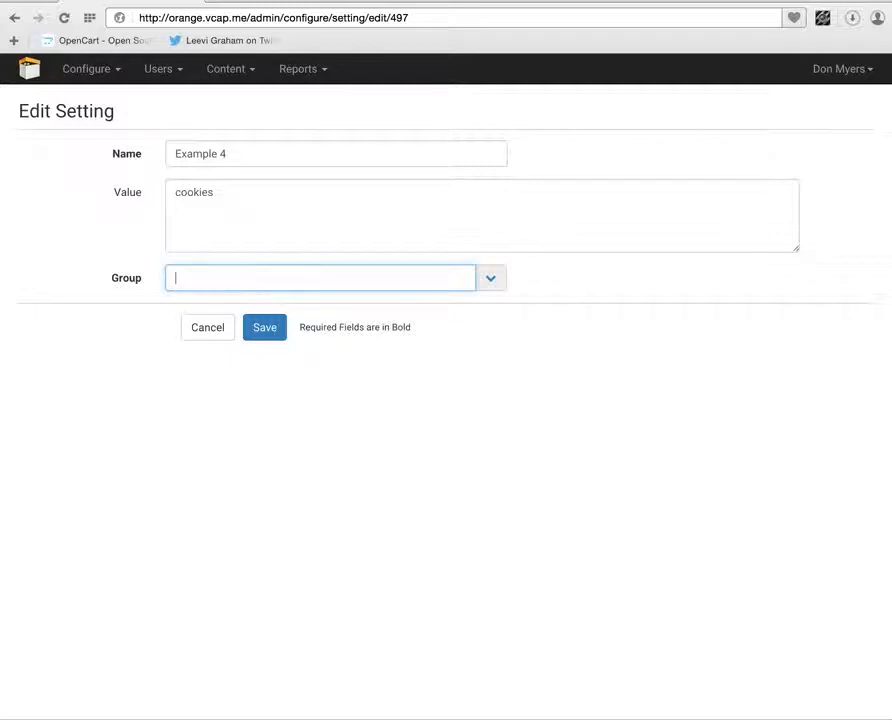
Try "ex" as Example 4's group and cancel the edit.
{"action": "type", "text": "ex"}
{"action": "key", "text": "Return"}
{"action": "left_click", "coordinate": [268, 392]}
{"action": "left_click", "coordinate": [204, 326]}
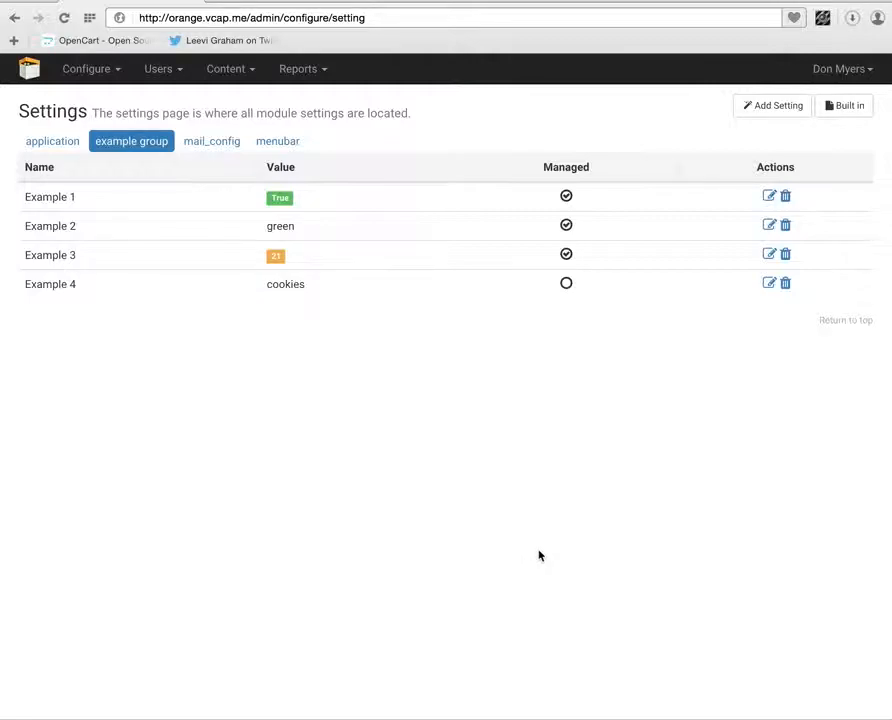
Look over the standard new-setting form and Example 1's edit form, leaving both without saving.
{"action": "left_click", "coordinate": [771, 106]}
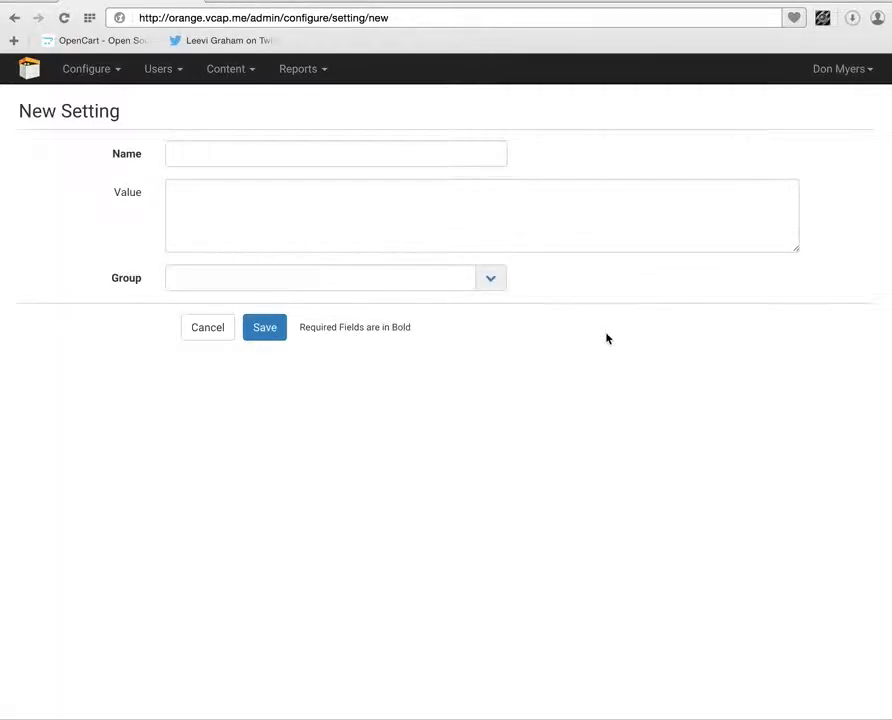
{"action": "left_click", "coordinate": [194, 200]}
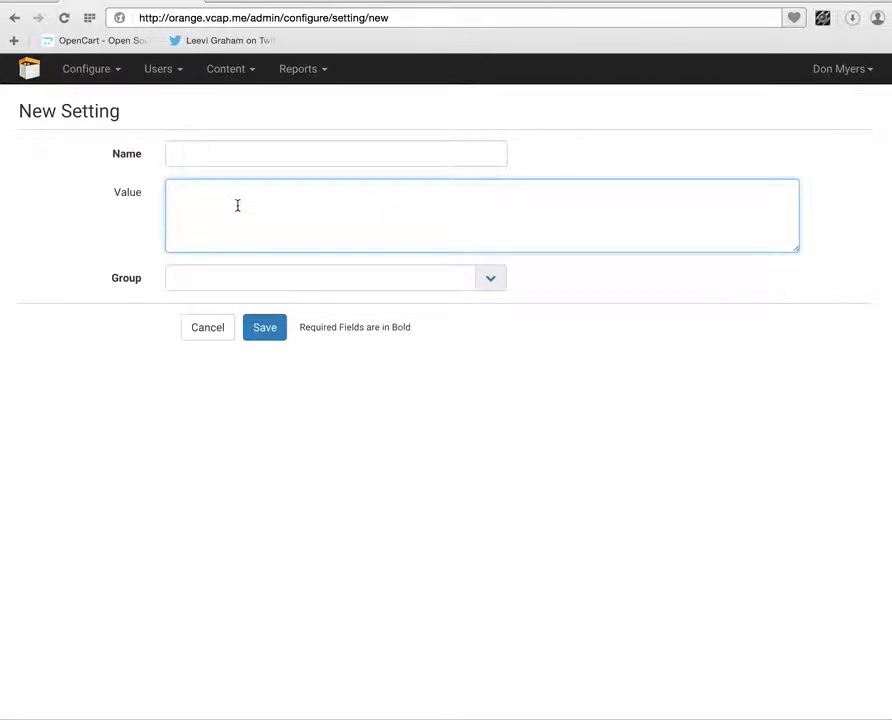
{"action": "left_click", "coordinate": [210, 330]}
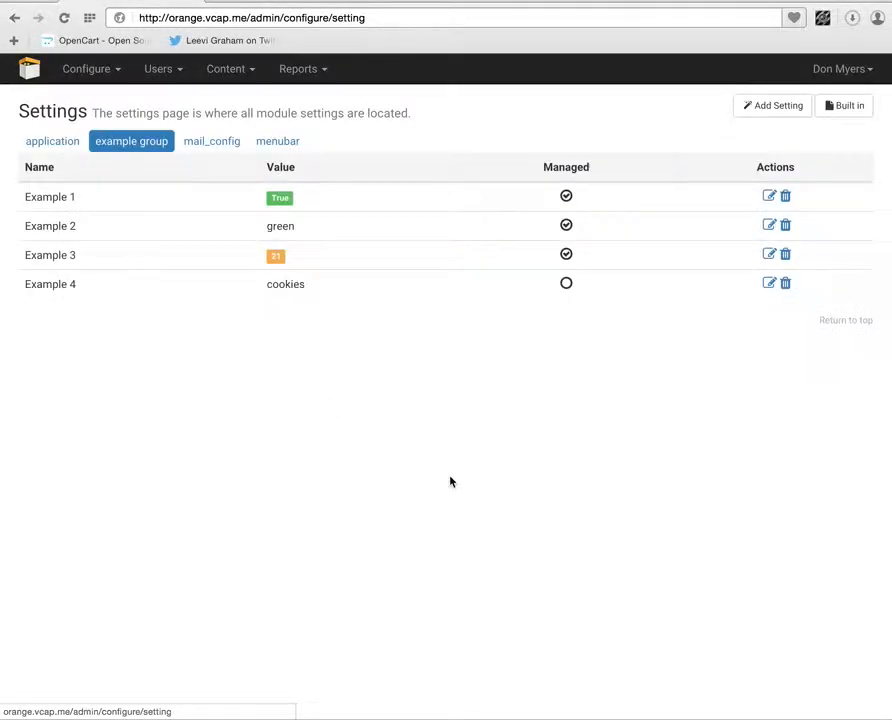
{"action": "left_click", "coordinate": [769, 196]}
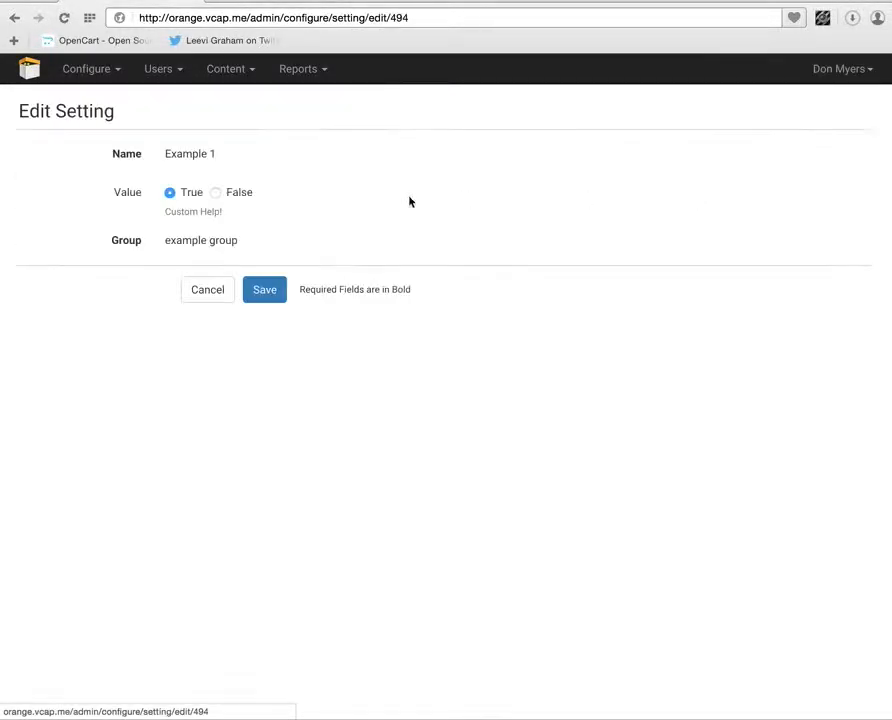
{"action": "left_click", "coordinate": [201, 296]}
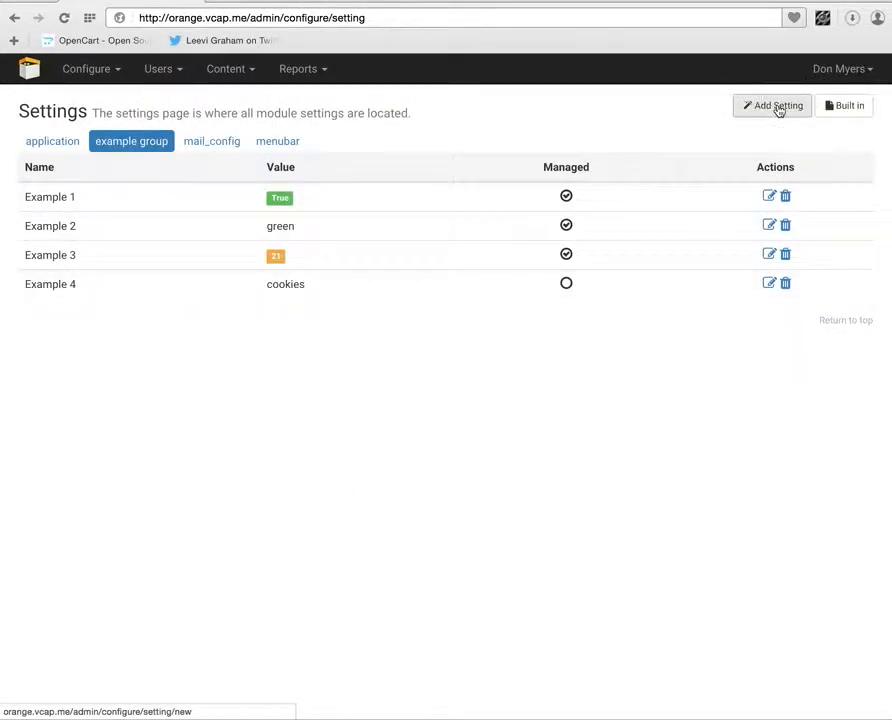
Examine the extended new-setting form and Example 1's standard edit form, cancelling out of both.
{"action": "left_click", "coordinate": [779, 110]}
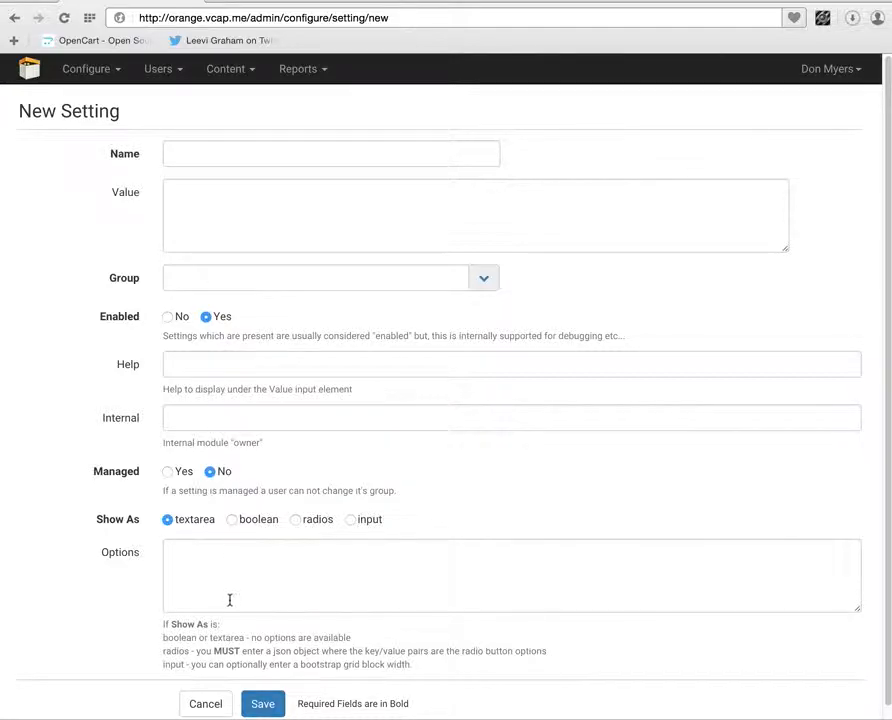
{"action": "left_click", "coordinate": [214, 706]}
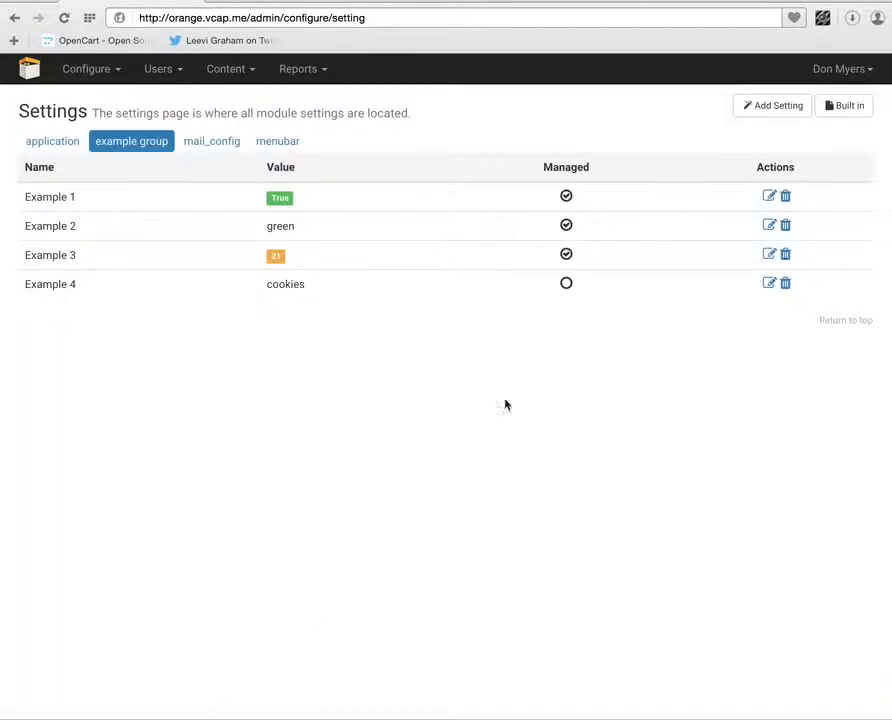
{"action": "left_click", "coordinate": [769, 197]}
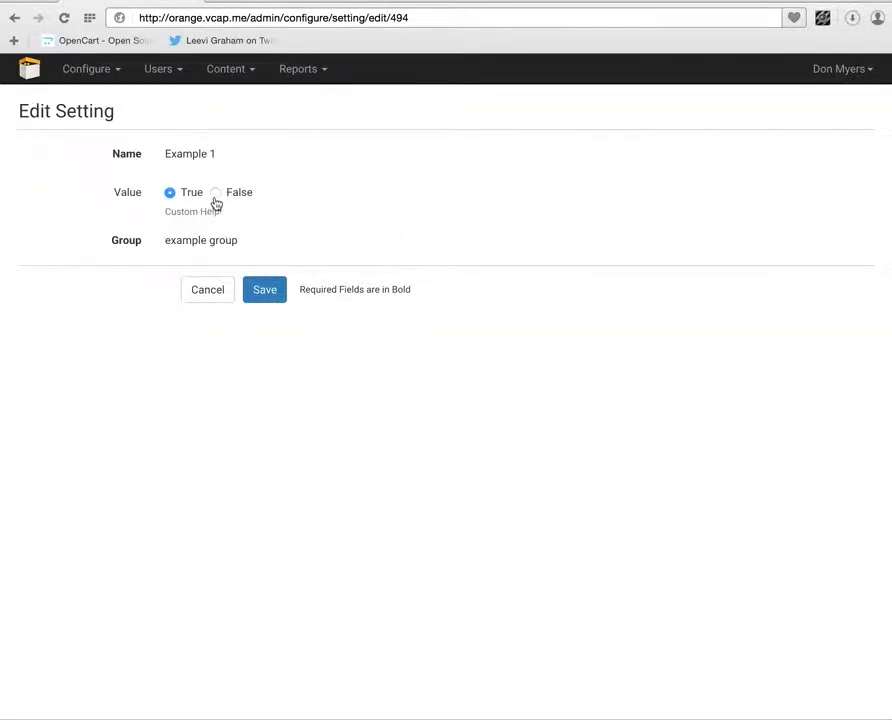
{"action": "left_click", "coordinate": [211, 292]}
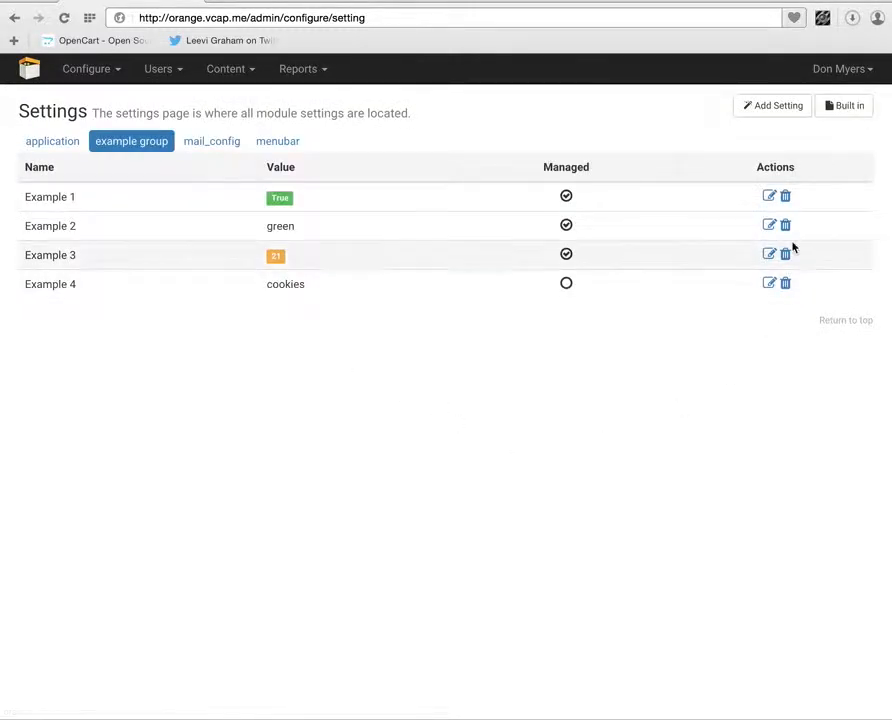
Examine the group choices and the Help and Internal fields on Example 1's extended edit form.
{"action": "left_click", "coordinate": [768, 198]}
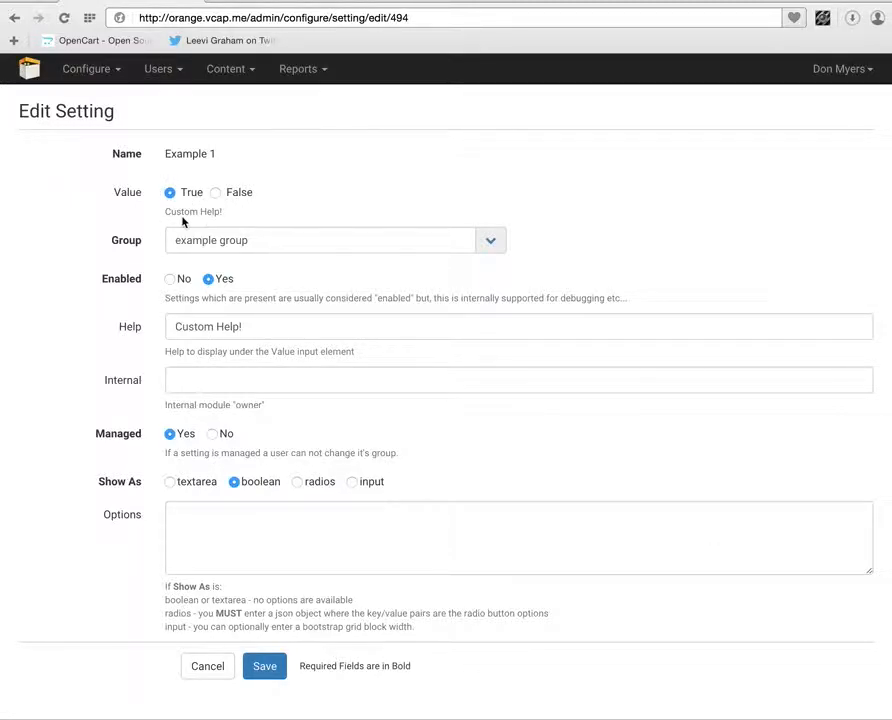
{"action": "left_click", "coordinate": [500, 245]}
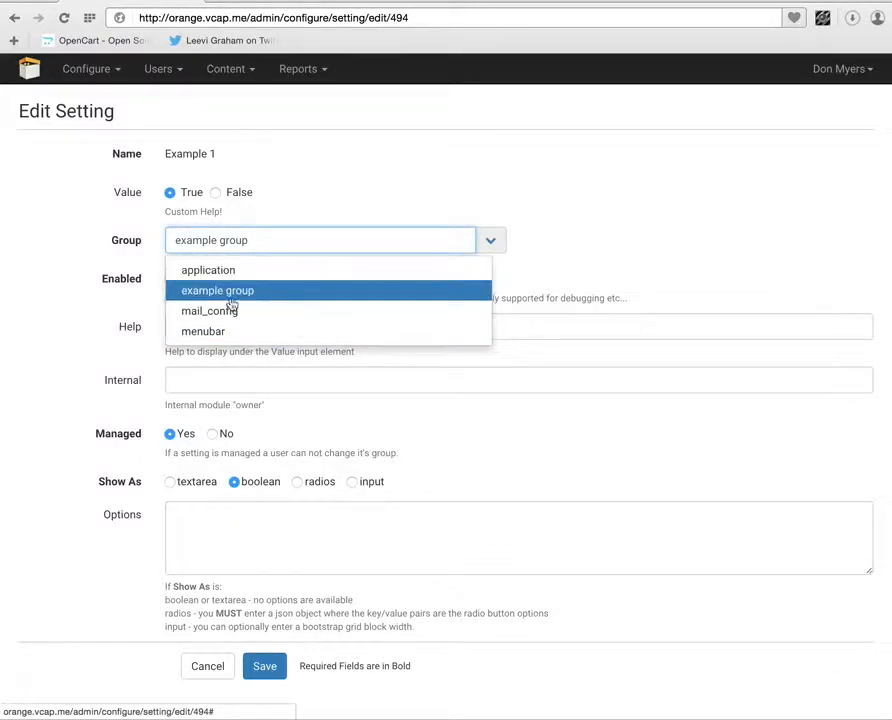
{"action": "left_click", "coordinate": [600, 256]}
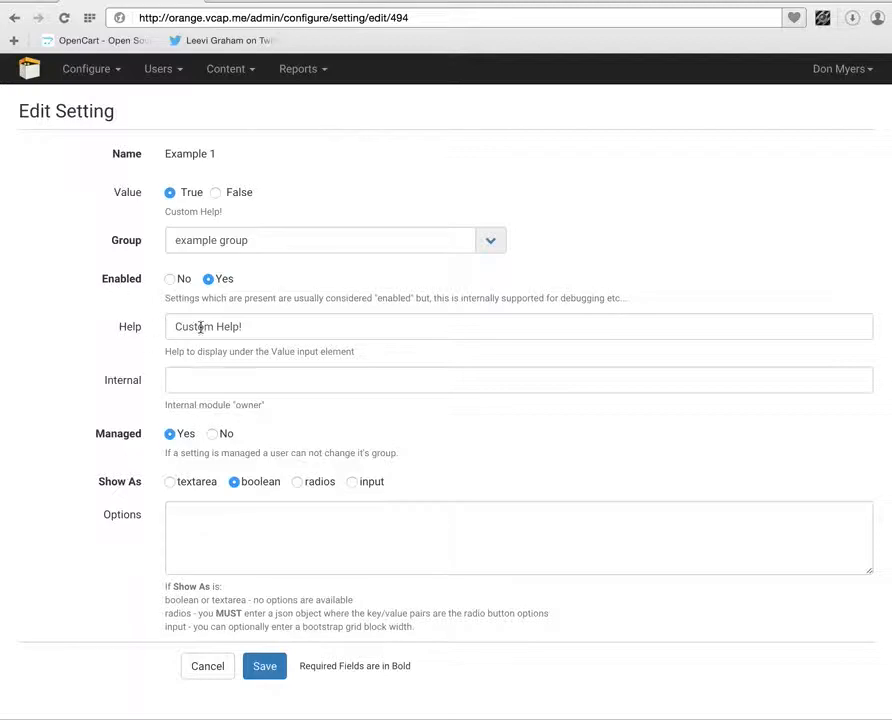
{"action": "left_click_drag", "start_coordinate": [176, 326], "coordinate": [356, 328]}
{"action": "left_click_drag", "start_coordinate": [178, 356], "coordinate": [284, 356]}
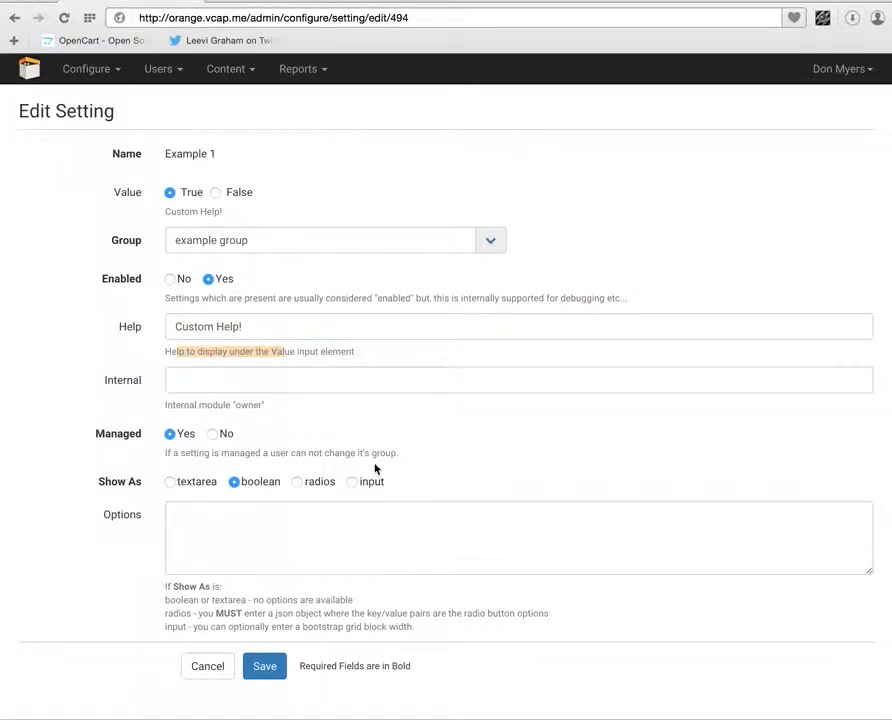
{"action": "left_click", "coordinate": [220, 380]}
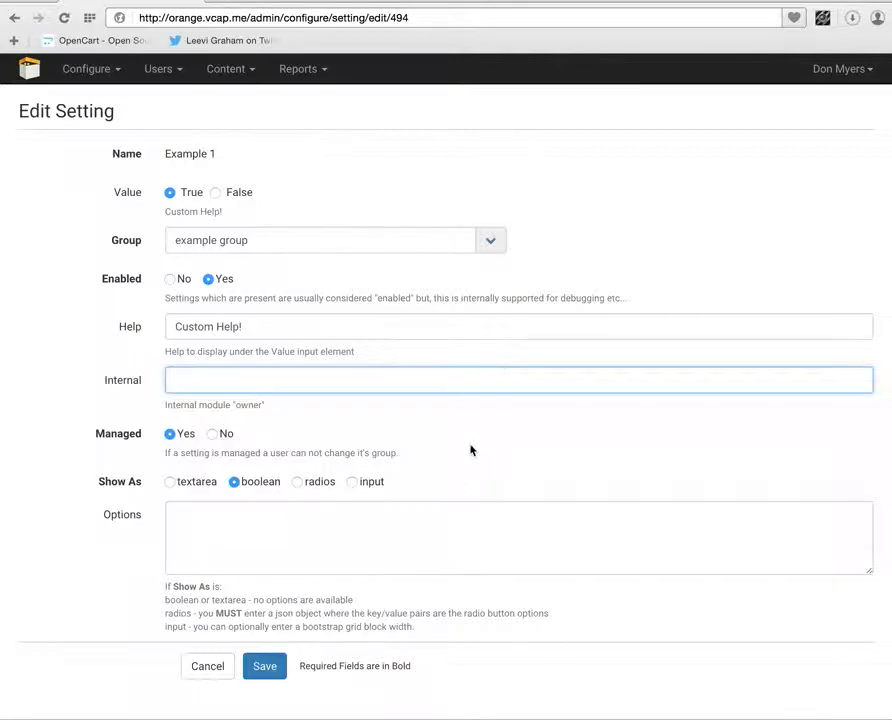
Examine Example 1's Managed choices and the Options guidance for boolean or textarea settings, leaving without saving.
{"action": "left_click", "coordinate": [213, 434]}
{"action": "left_click", "coordinate": [178, 434]}
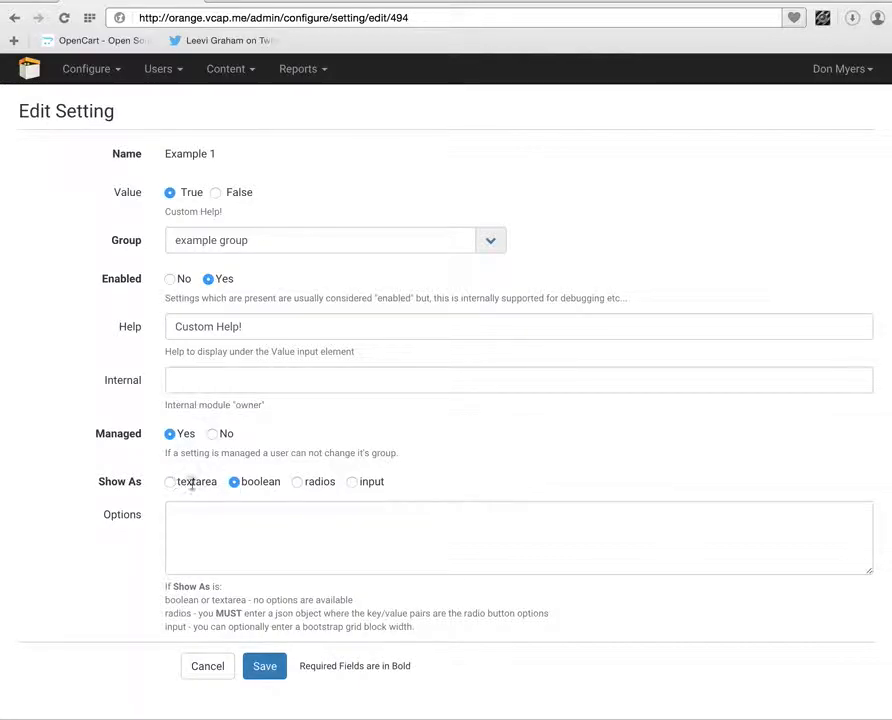
{"action": "left_click", "coordinate": [196, 530]}
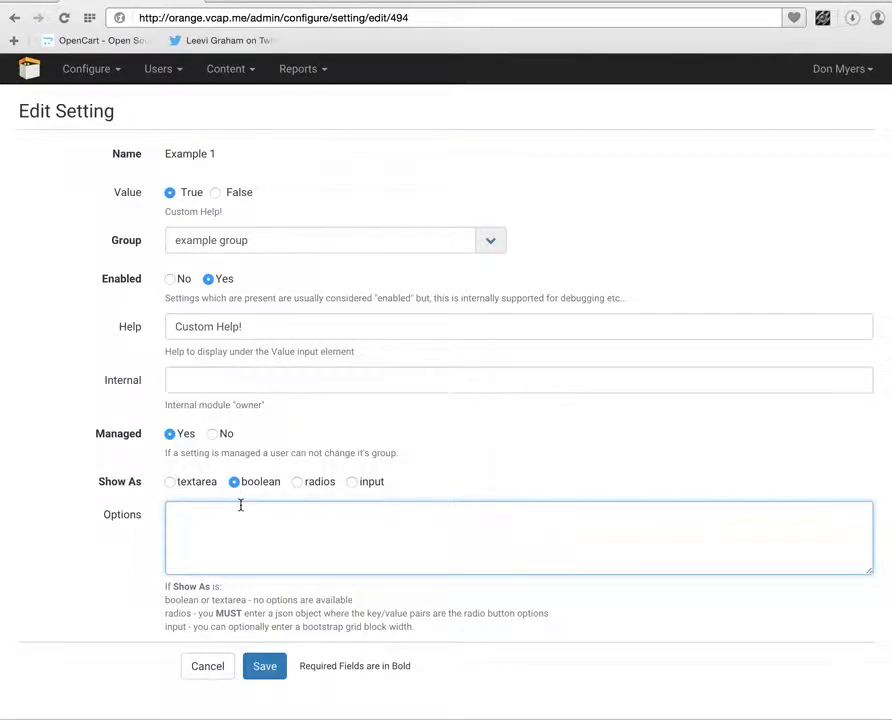
{"action": "left_click_drag", "start_coordinate": [166, 600], "coordinate": [360, 600]}
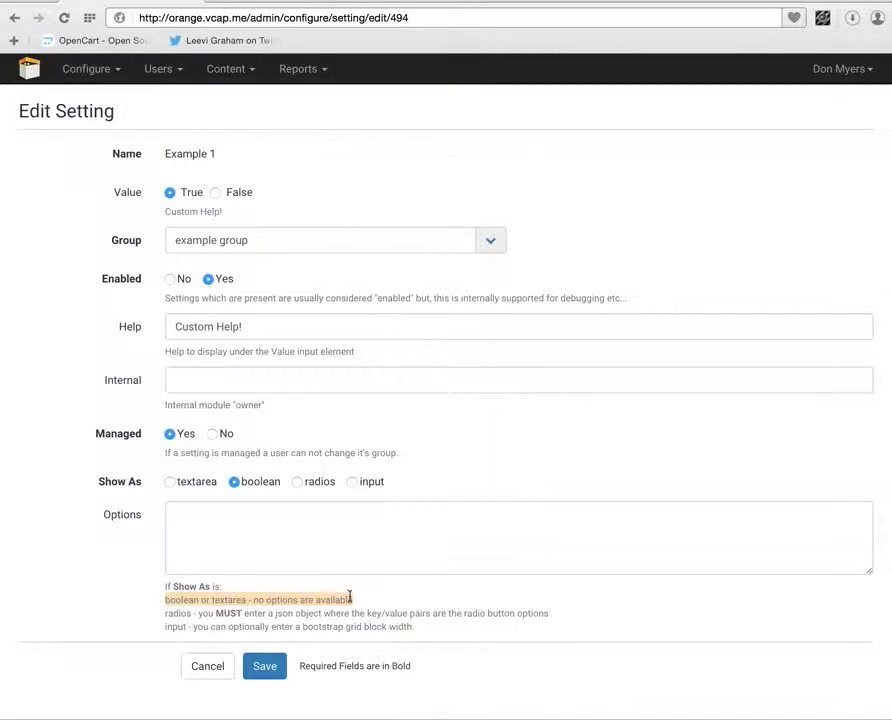
{"action": "left_click", "coordinate": [207, 668]}
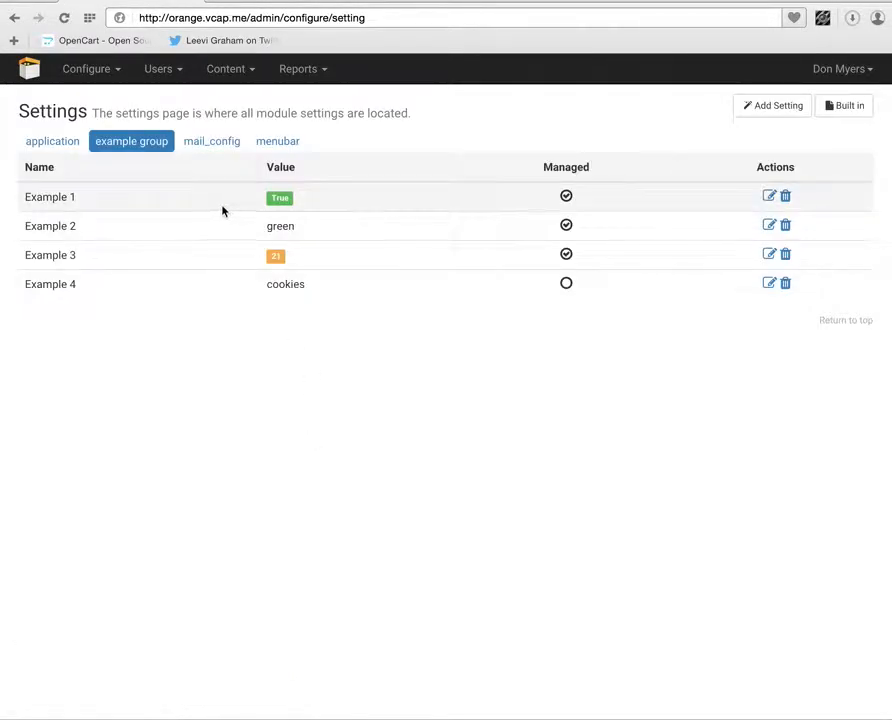
Compare Example 2's standard and extended edit forms, examining the JSON key/value pairs that define its radio options.
{"action": "left_click", "coordinate": [769, 225]}
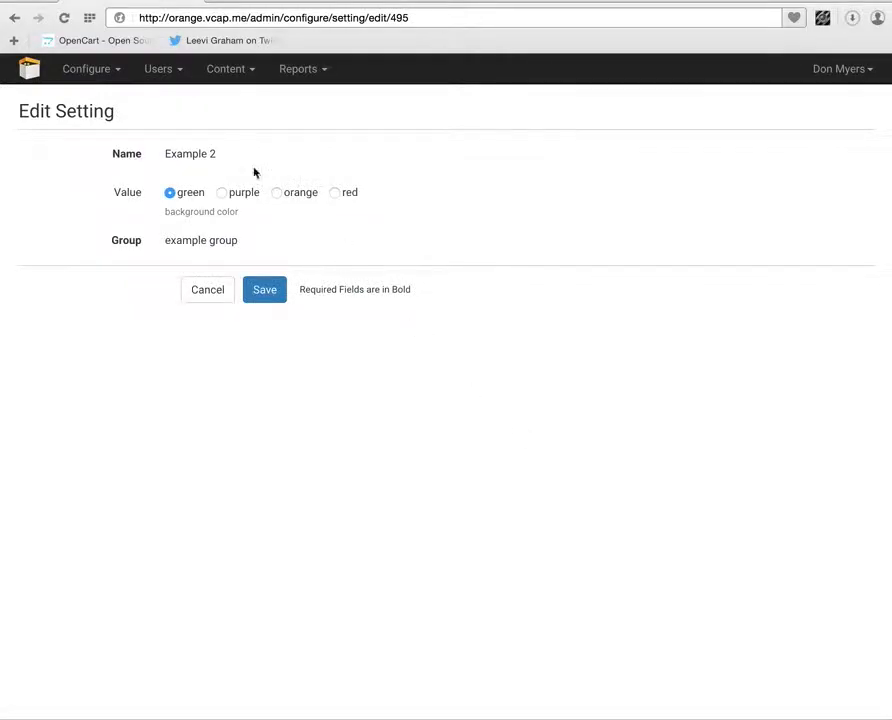
{"action": "left_click", "coordinate": [195, 296]}
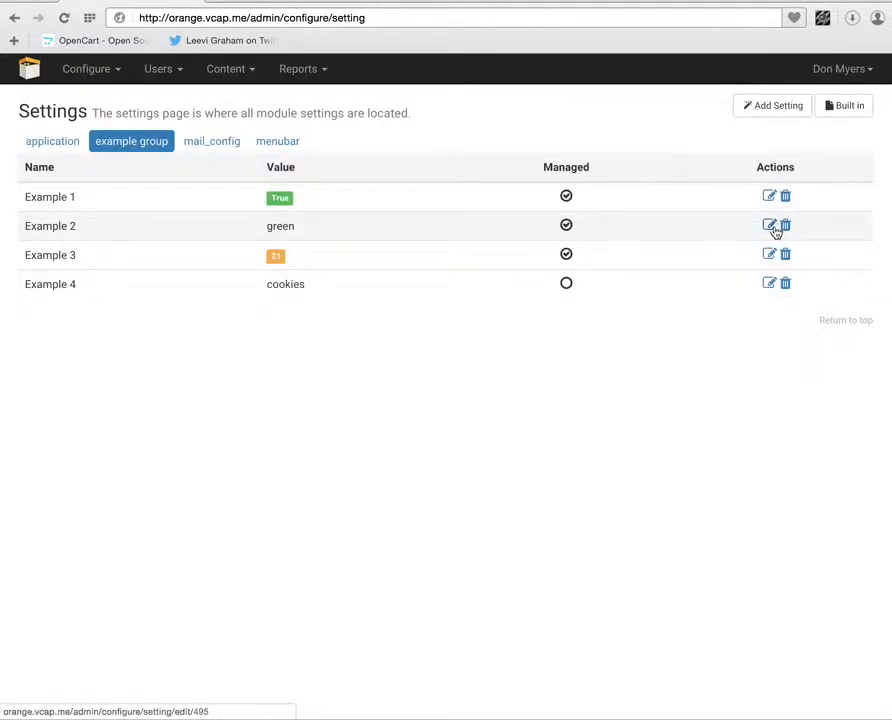
{"action": "left_click", "coordinate": [772, 226]}
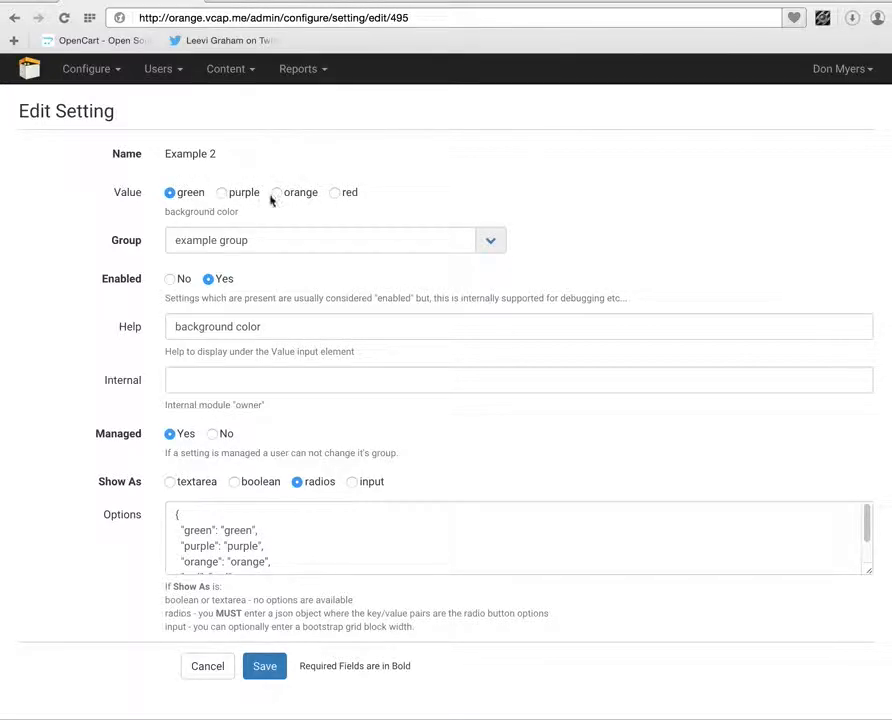
{"action": "scroll", "coordinate": [630, 536], "scroll_direction": "down", "scroll_amount": 1}
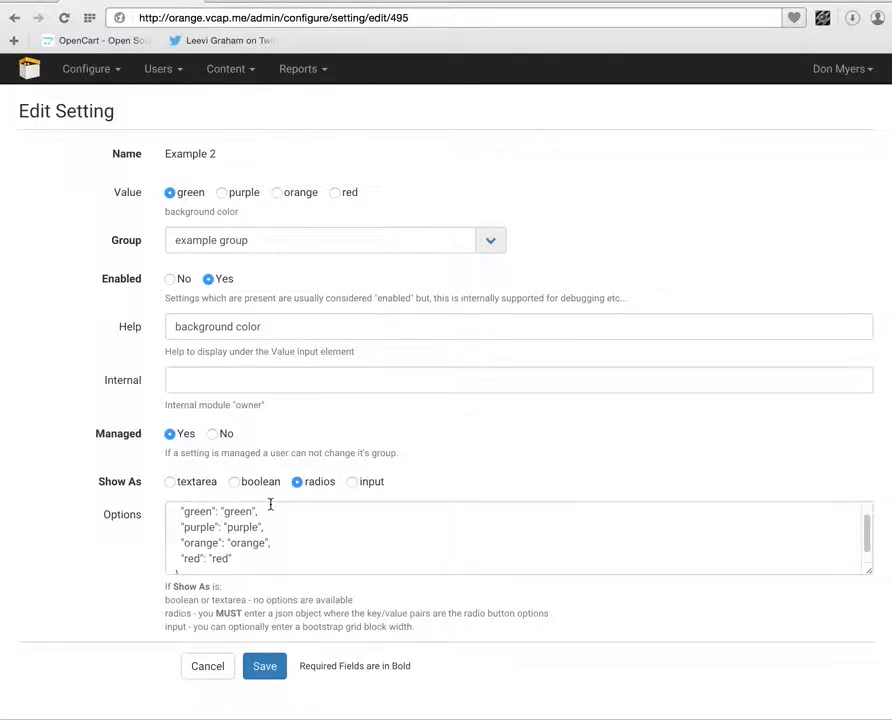
{"action": "scroll", "coordinate": [300, 532], "scroll_direction": "up", "scroll_amount": 1}
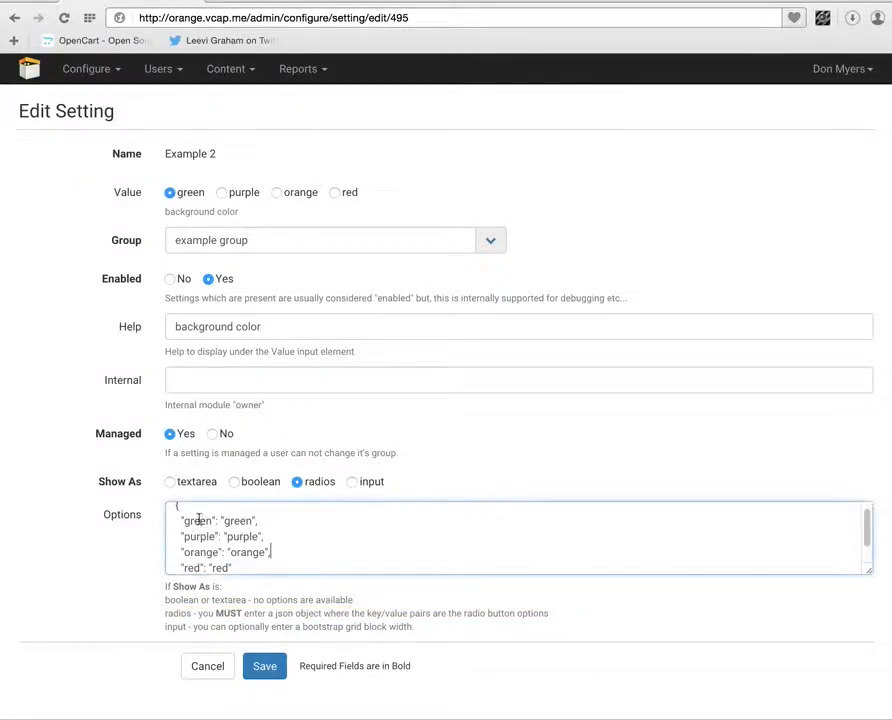
{"action": "left_click_drag", "start_coordinate": [178, 508], "coordinate": [222, 598]}
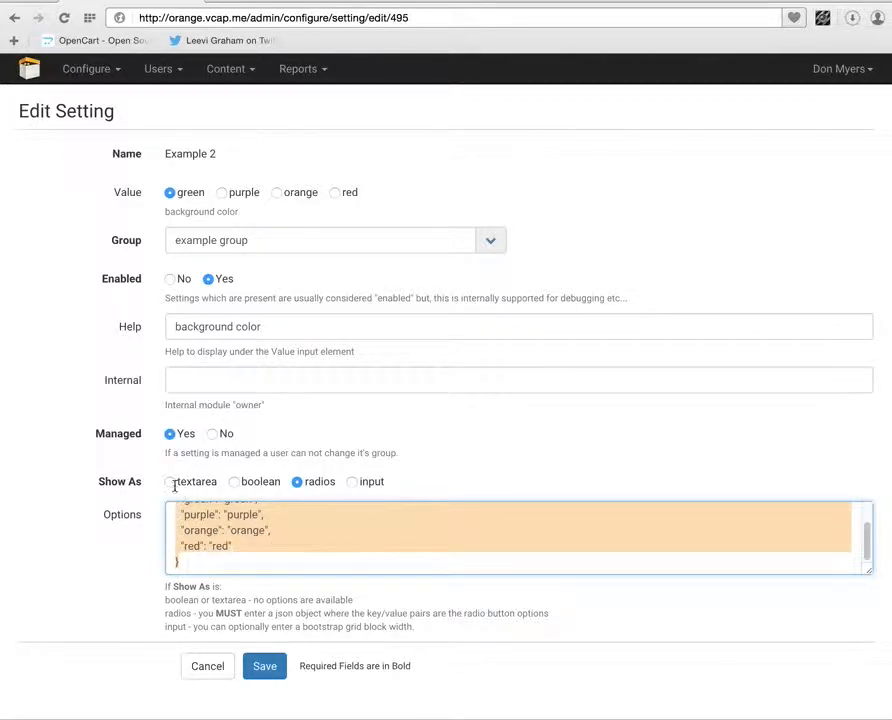
{"action": "double_click", "coordinate": [200, 530]}
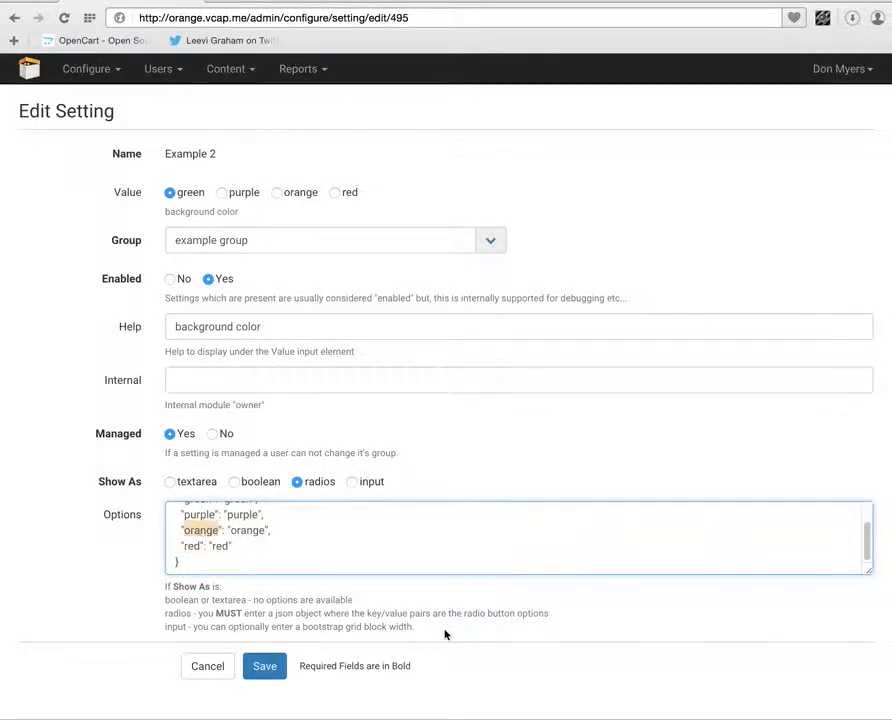
Examine the orange key/value pair in Example 2's Options and Example 3's standard edit form, leaving both without saving.
{"action": "double_click", "coordinate": [248, 530]}
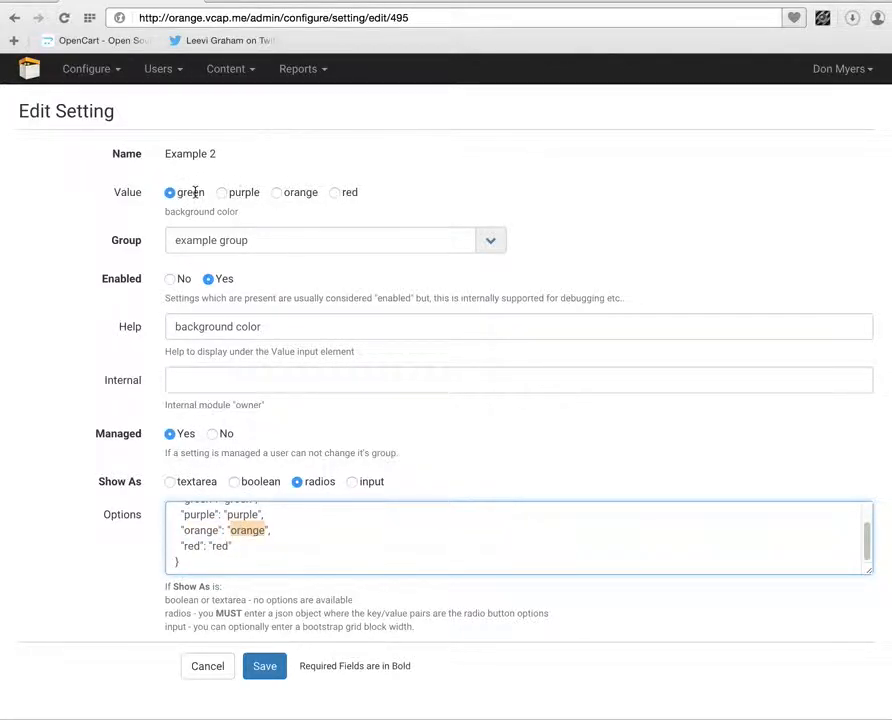
{"action": "left_click", "coordinate": [201, 531]}
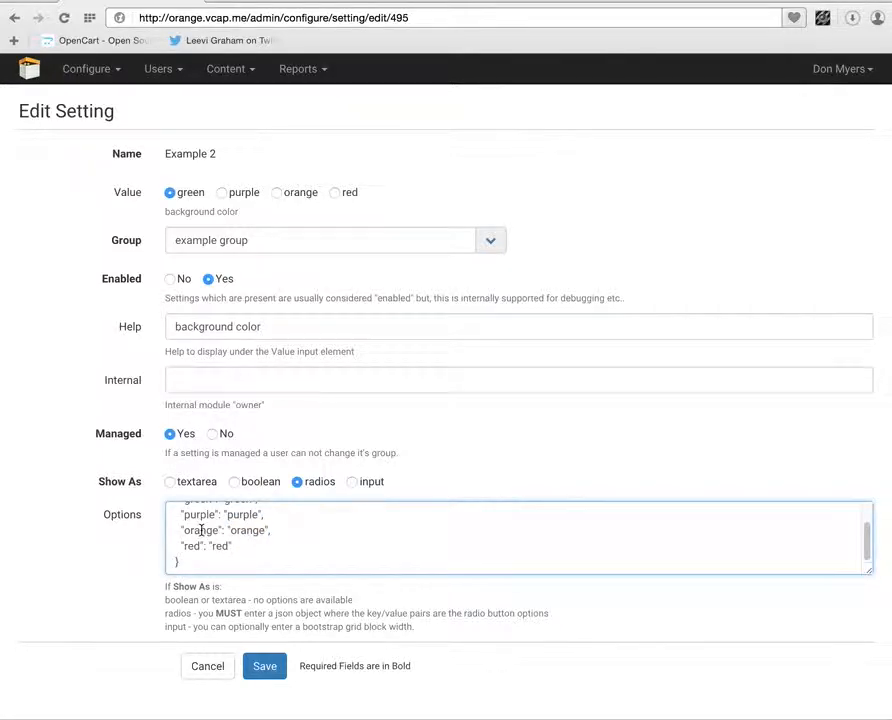
{"action": "double_click", "coordinate": [201, 531]}
{"action": "left_click", "coordinate": [207, 666]}
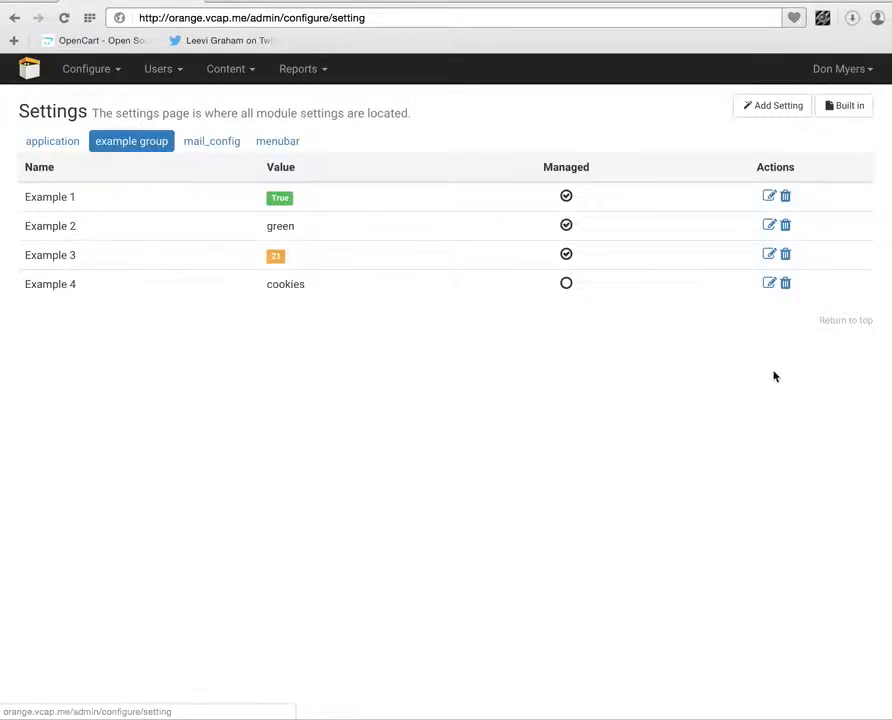
{"action": "left_click", "coordinate": [770, 255]}
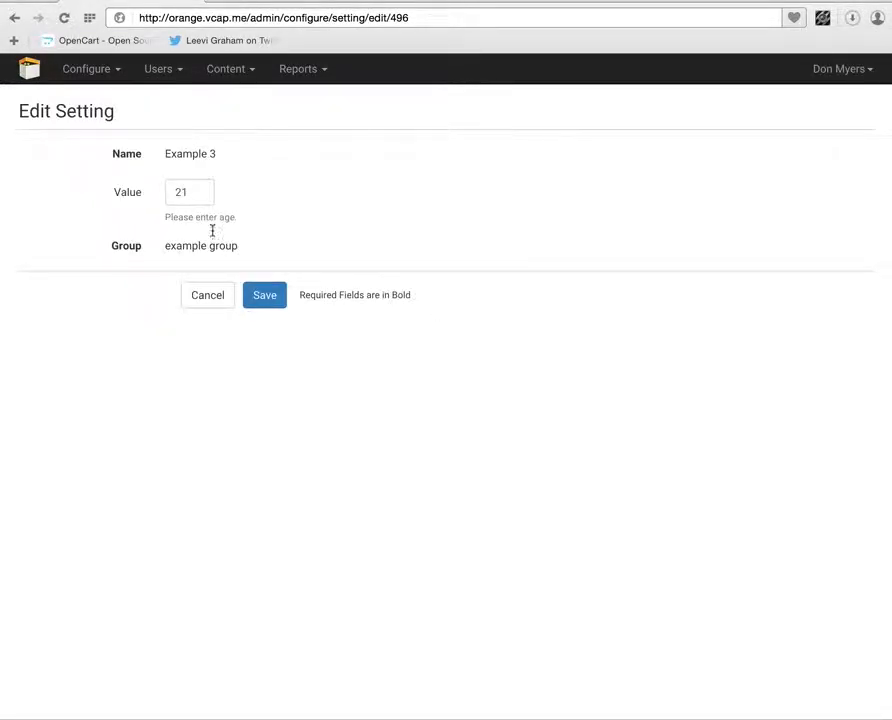
{"action": "left_click", "coordinate": [207, 294]}
Clear the Options of Example 3 in its extended edit form, save, and check the Value field on the standard form.
{"action": "left_click", "coordinate": [769, 254]}
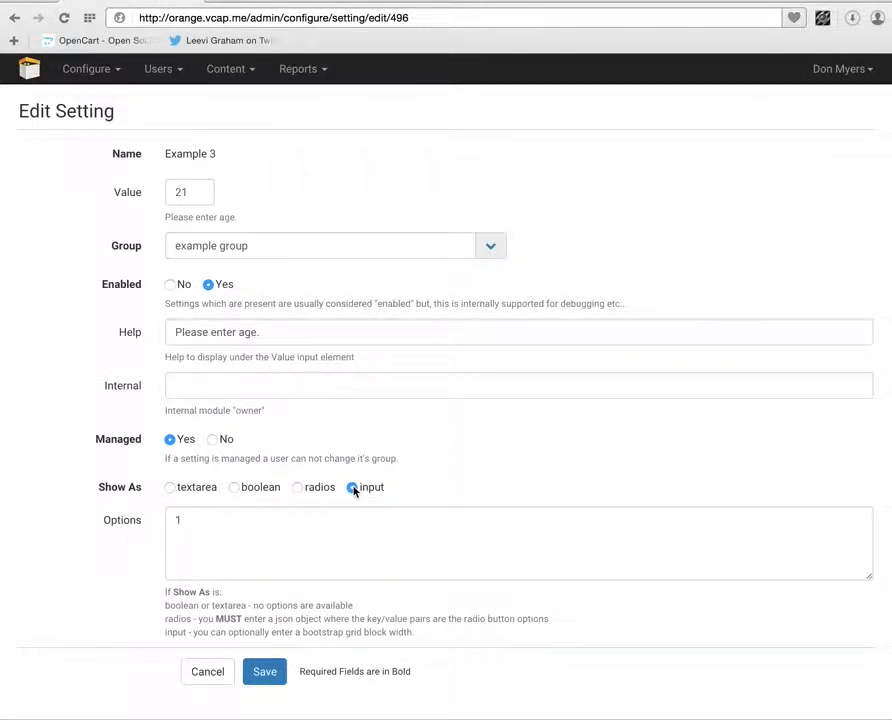
{"action": "double_click", "coordinate": [184, 522]}
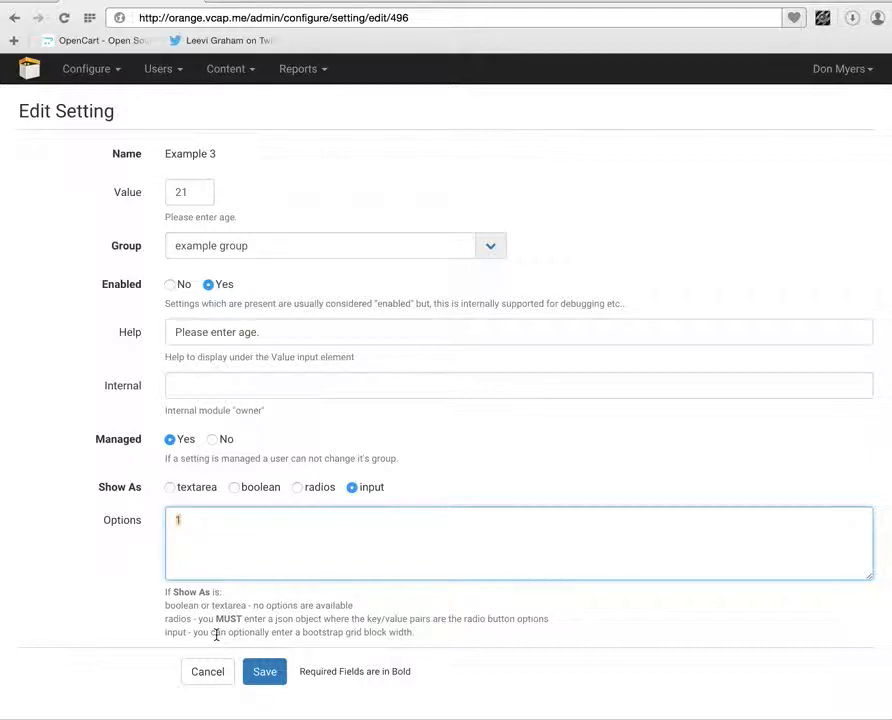
{"action": "key", "text": "BackSpace"}
{"action": "left_click", "coordinate": [268, 673]}
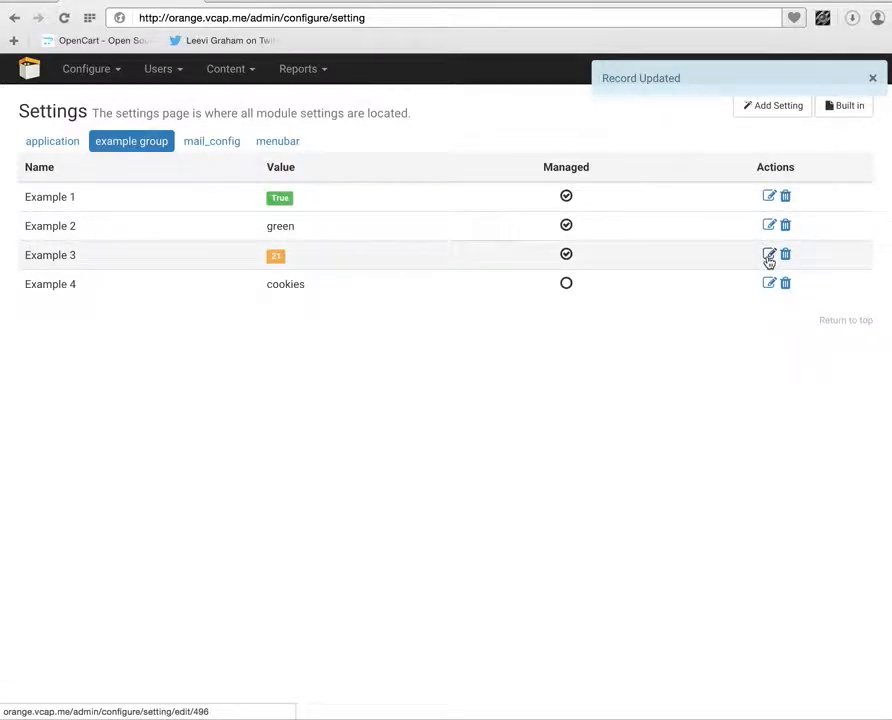
{"action": "left_click", "coordinate": [769, 256]}
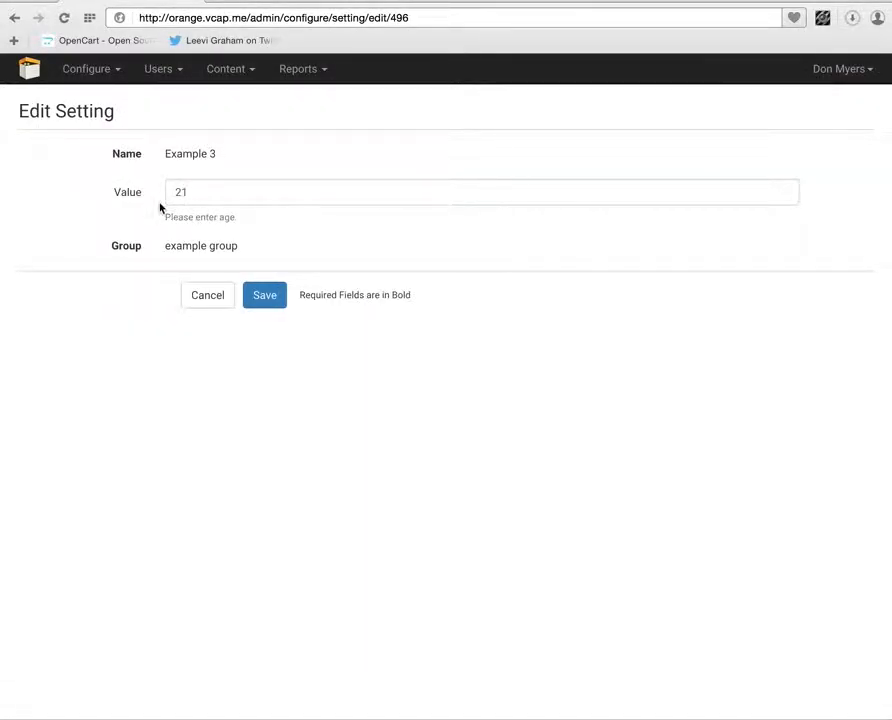
{"action": "left_click", "coordinate": [216, 302]}
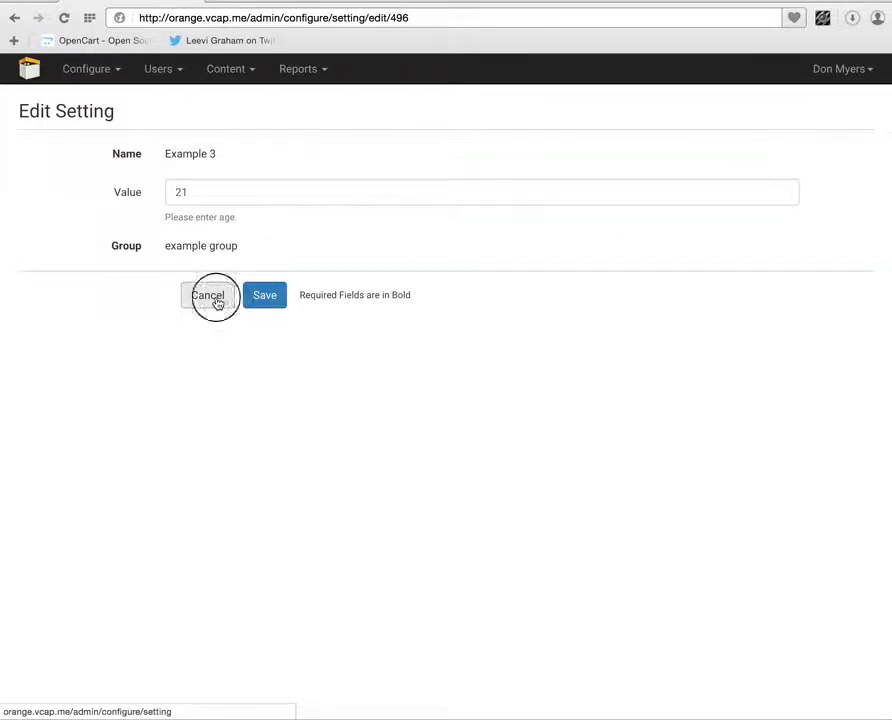
Set Example 3's Options to a grid width of 1, save, and check its standard edit form again.
{"action": "left_click", "coordinate": [778, 257]}
{"action": "left_click", "coordinate": [323, 533]}
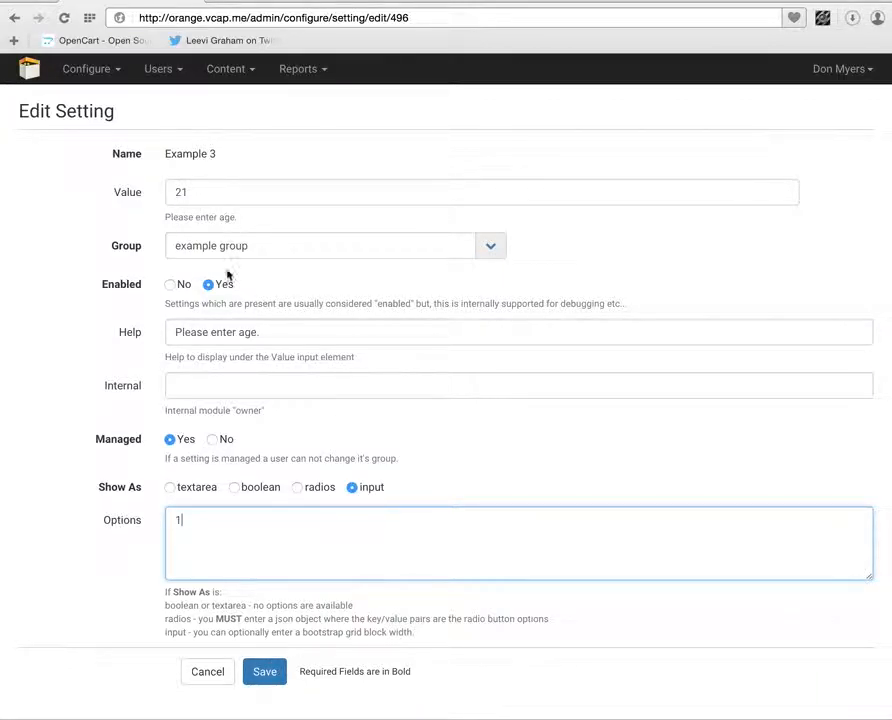
{"action": "left_click", "coordinate": [265, 673]}
{"action": "left_click", "coordinate": [769, 254]}
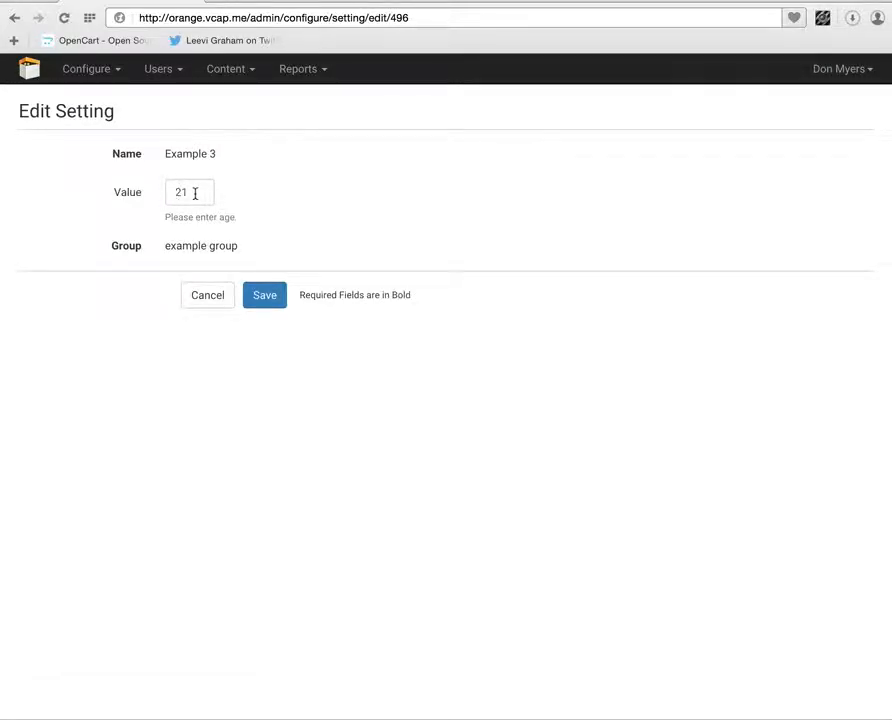
{"action": "left_click", "coordinate": [210, 302]}
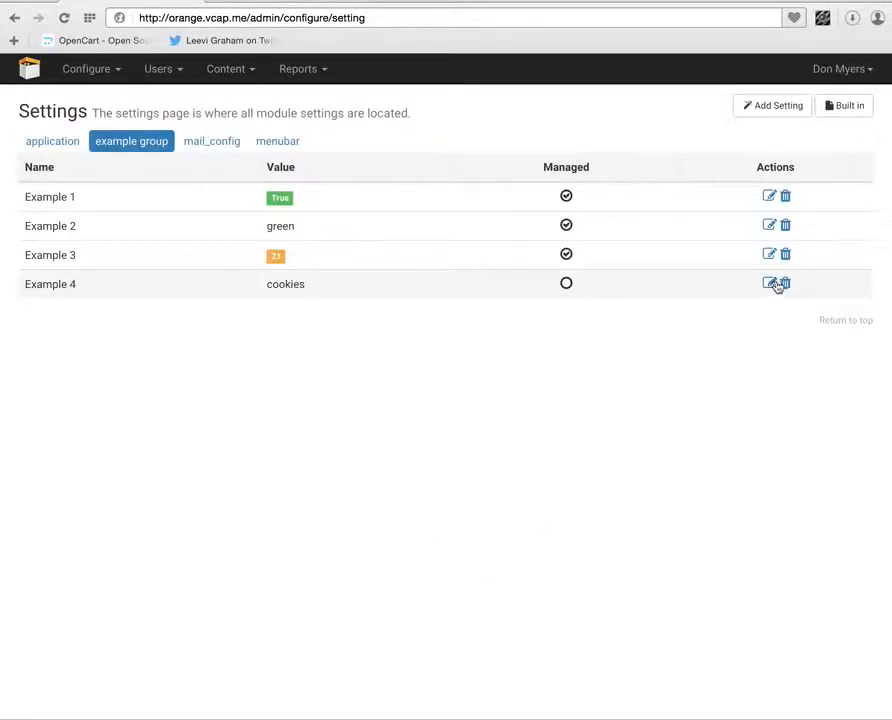
View Example 4's standard edit form, and set Managed to Yes on its extended form and save the setting.
{"action": "left_click", "coordinate": [772, 285]}
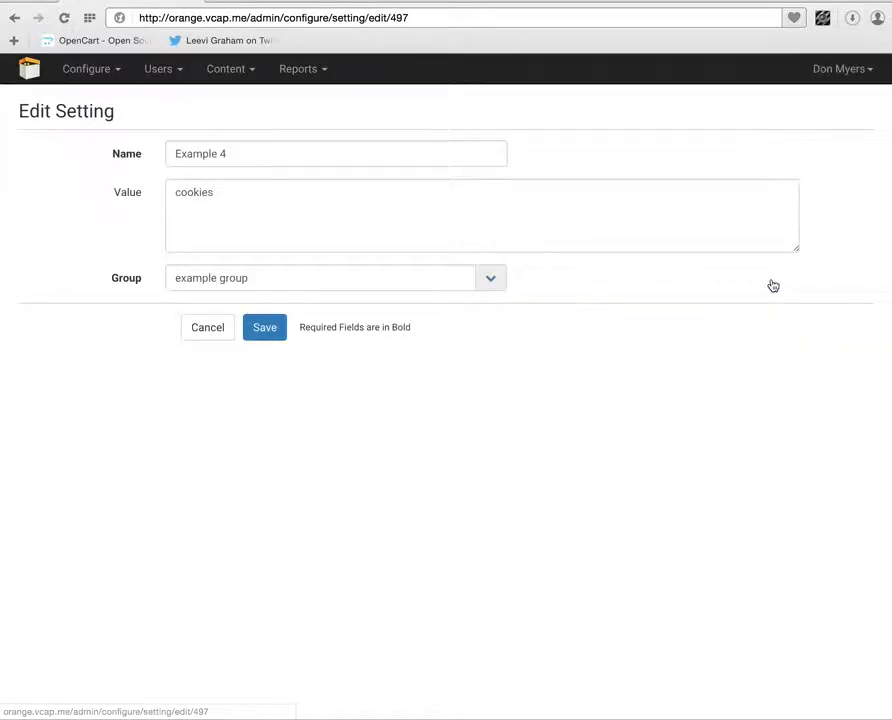
{"action": "left_click", "coordinate": [212, 329]}
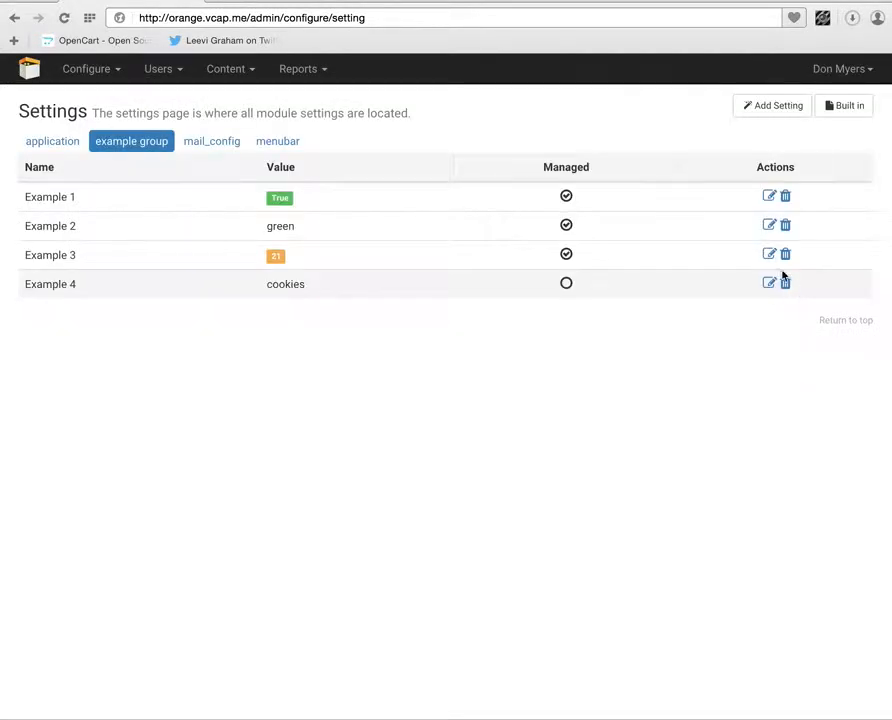
{"action": "left_click", "coordinate": [772, 286]}
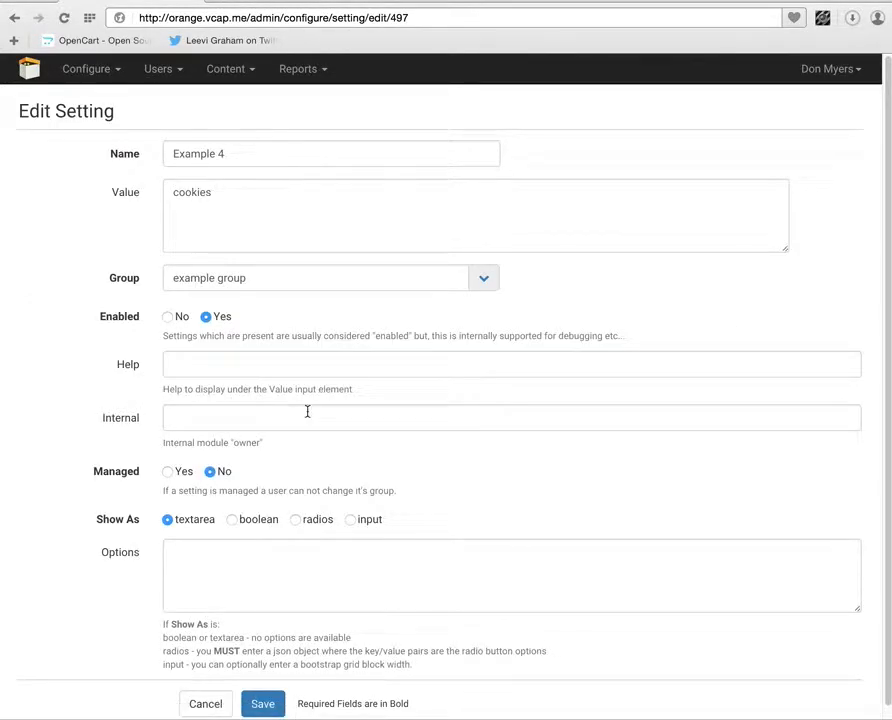
{"action": "left_click", "coordinate": [169, 472]}
{"action": "left_click", "coordinate": [262, 704]}
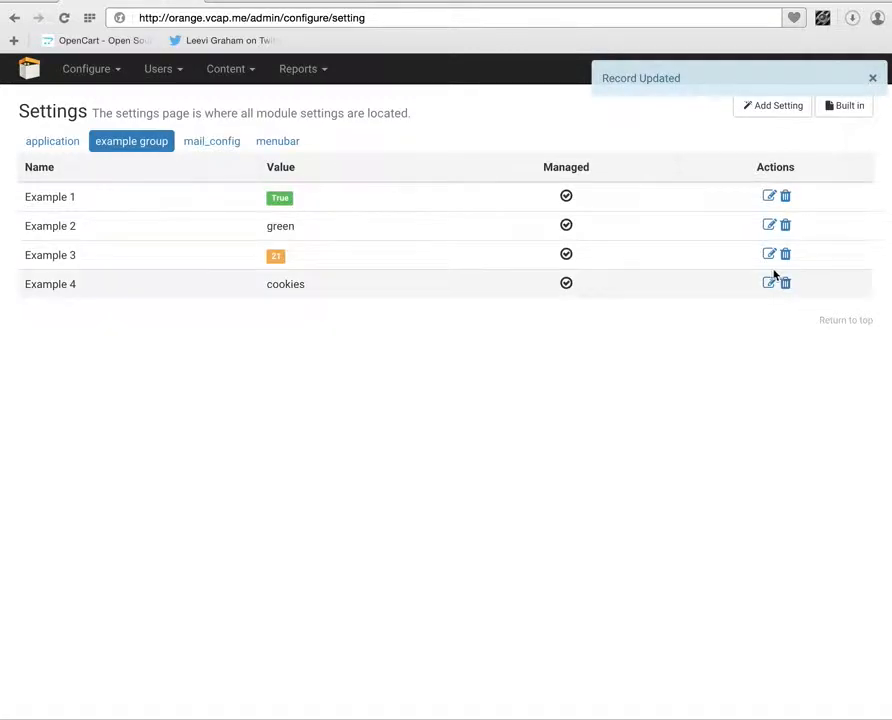
Check which fields of the managed Example 4 setting are editable on its standard form, leaving without saving.
{"action": "left_click", "coordinate": [768, 284]}
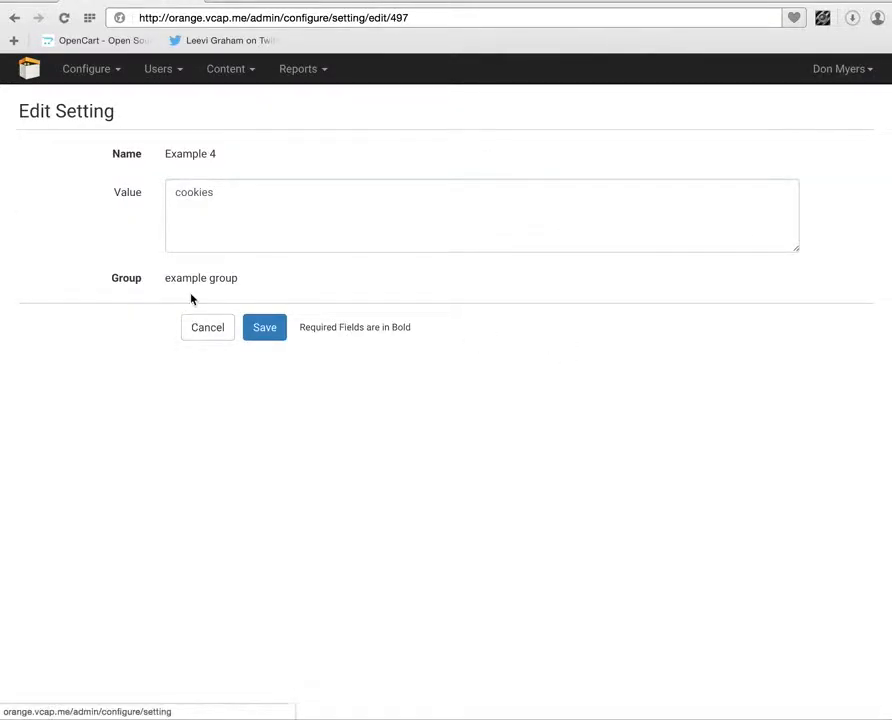
{"action": "double_click", "coordinate": [186, 192]}
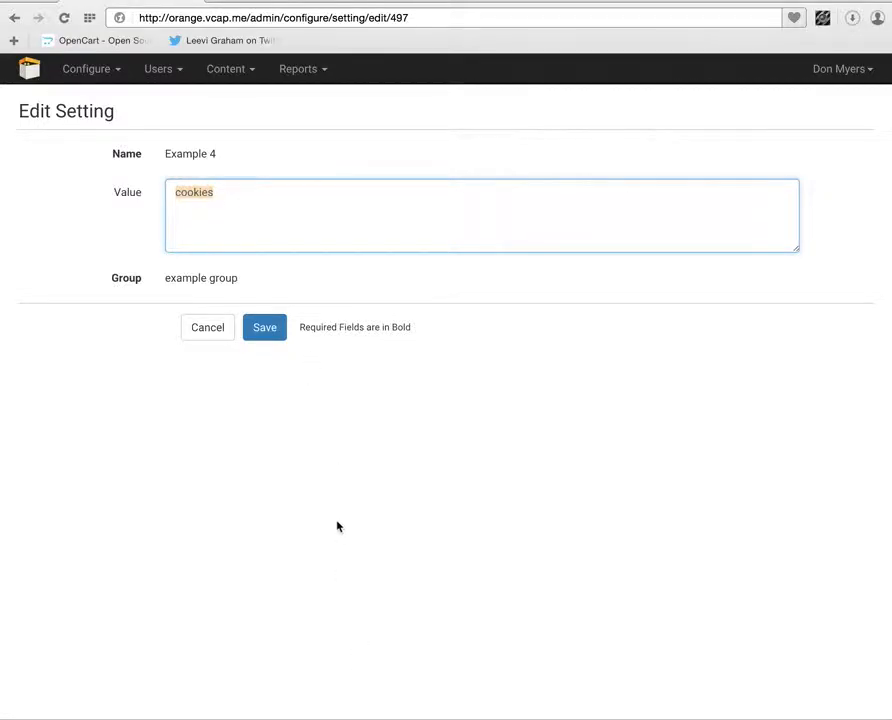
{"action": "left_click", "coordinate": [214, 337]}
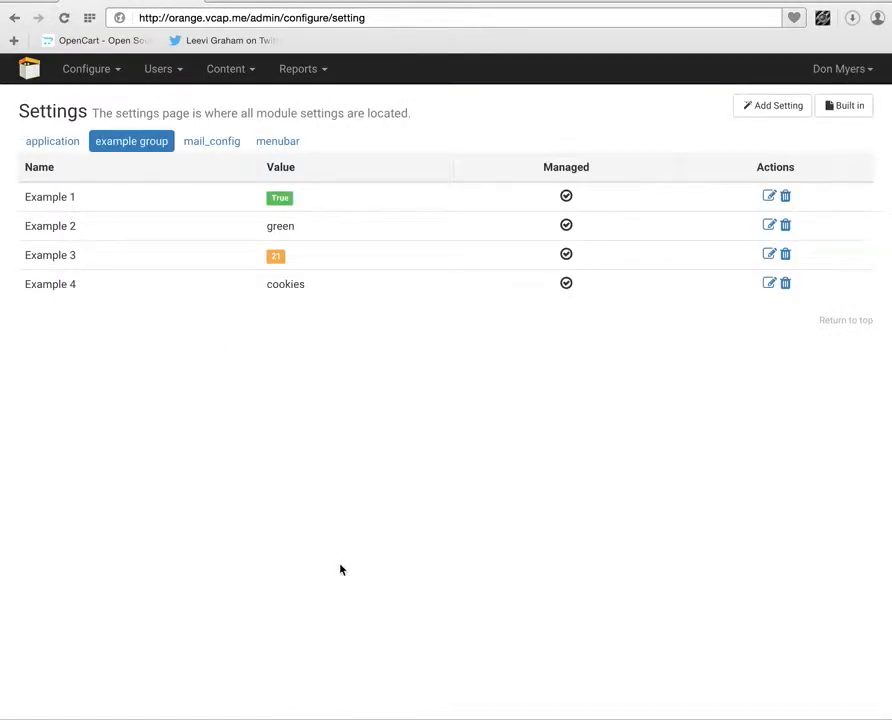